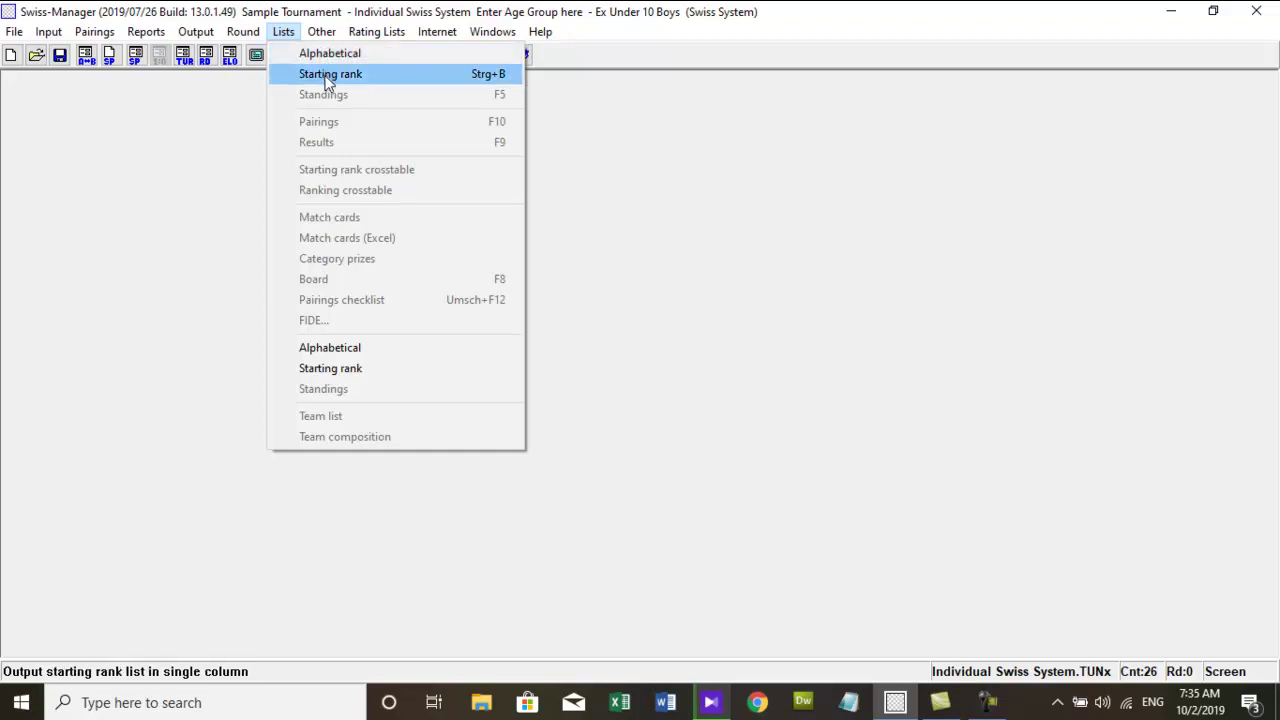
left_click(325, 76)
double_click(354, 205)
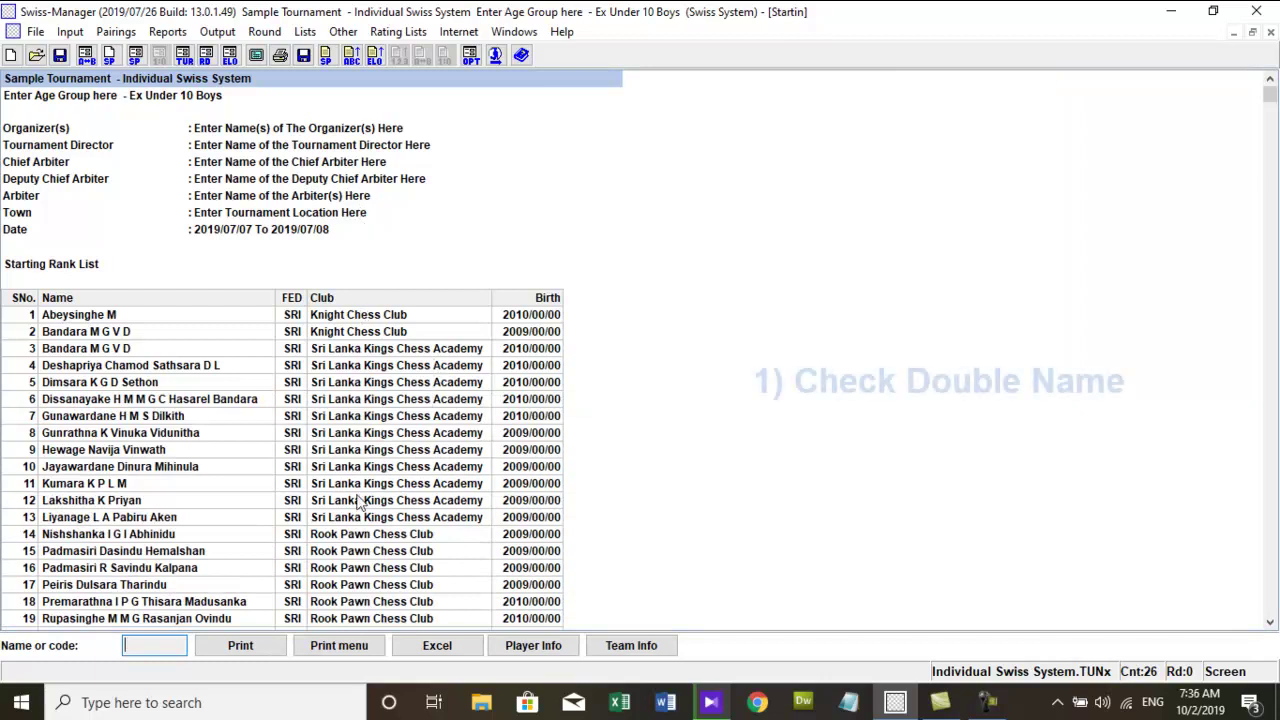
left_click(91, 348)
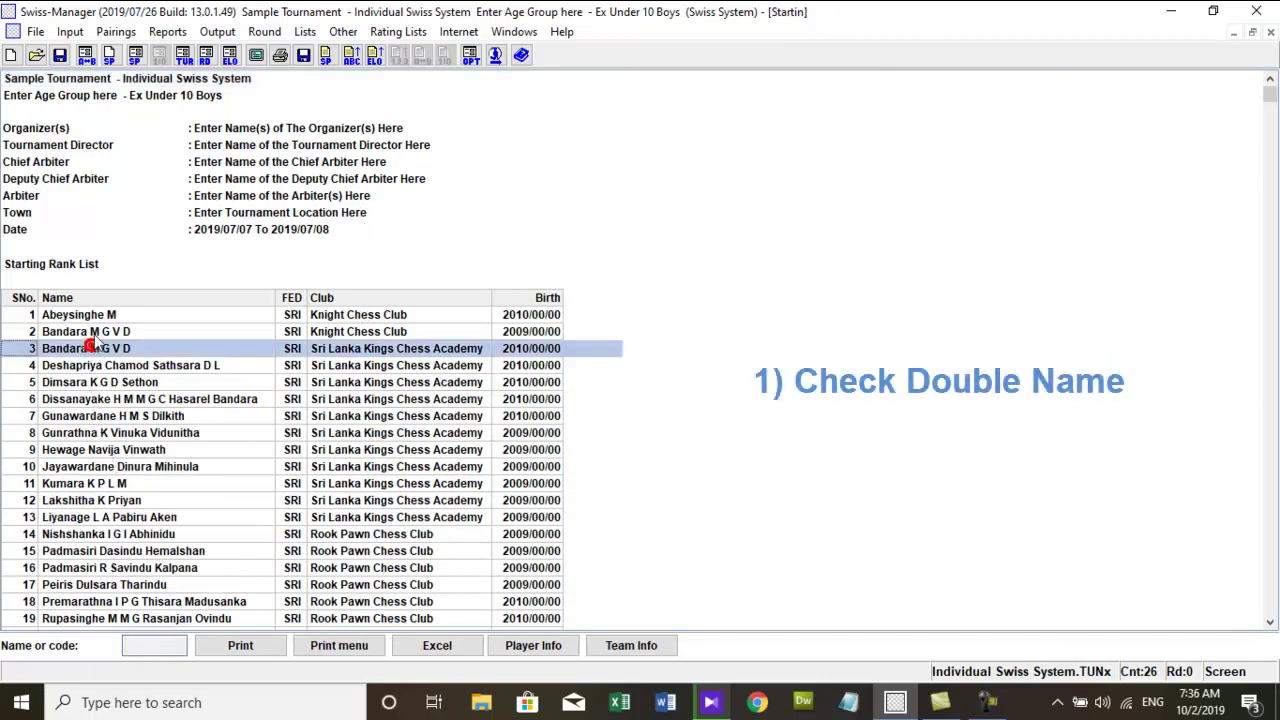
left_click(95, 331)
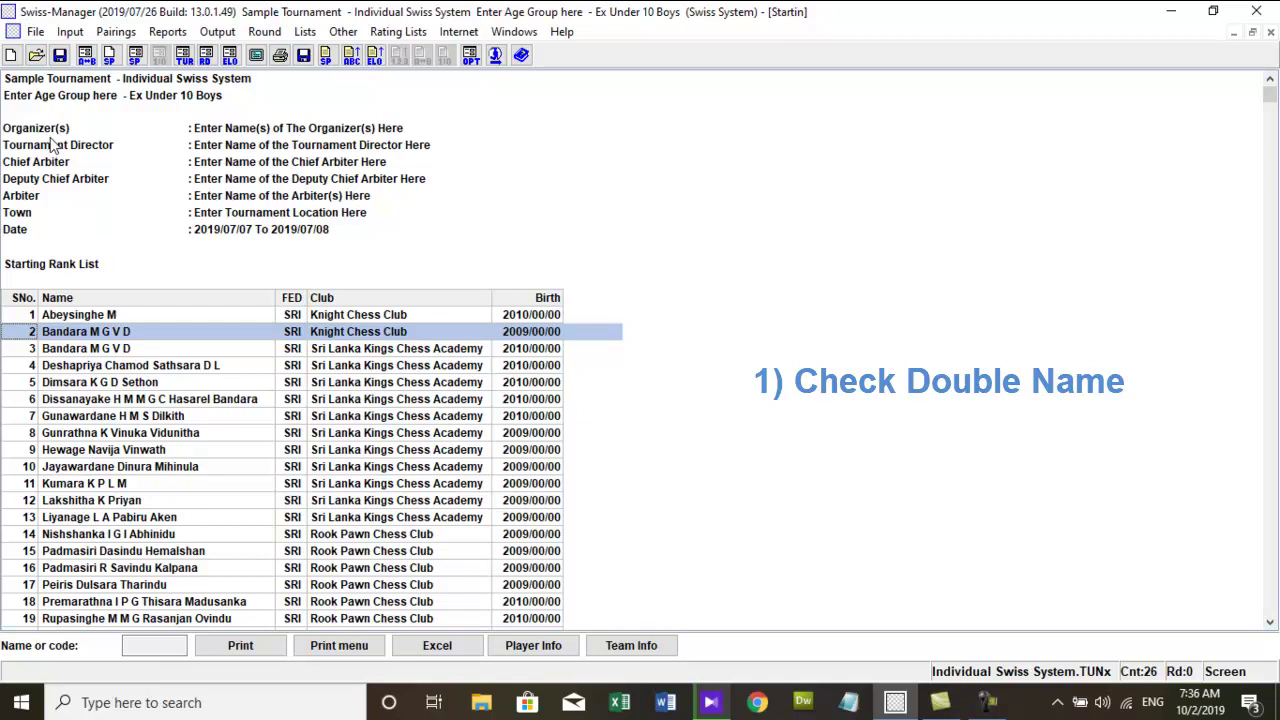
left_click(70, 31)
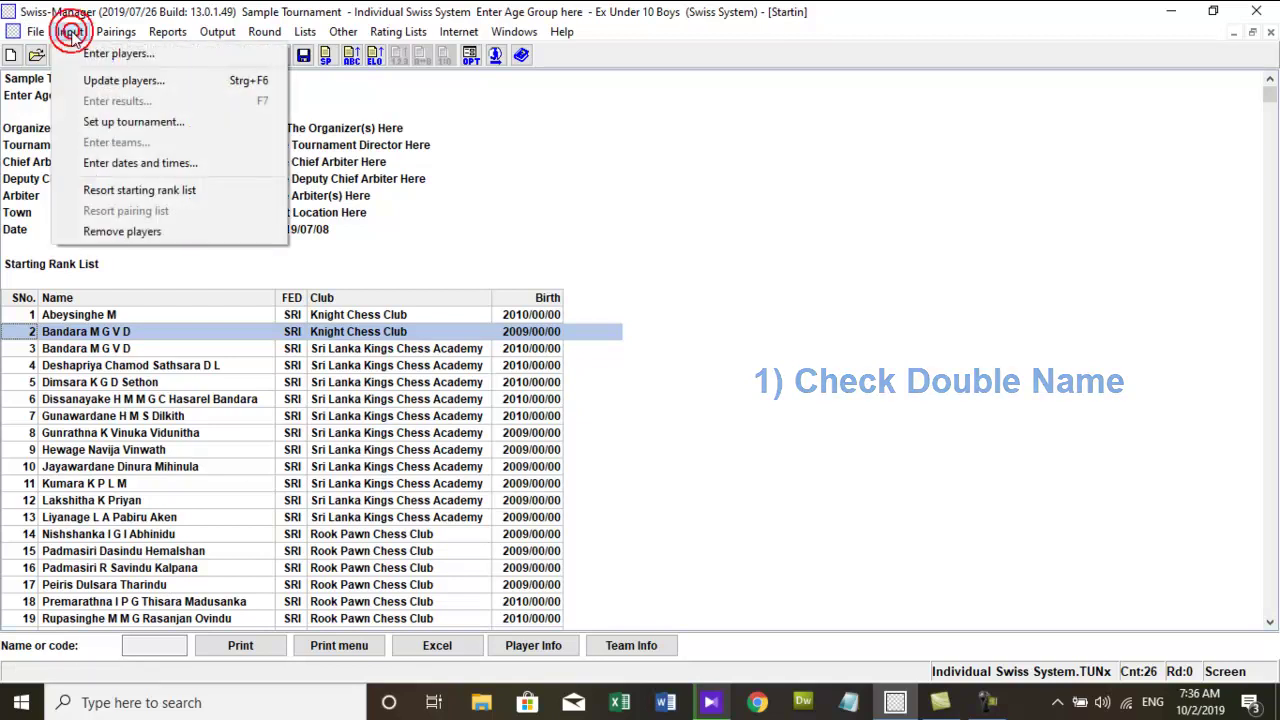
left_click(105, 81)
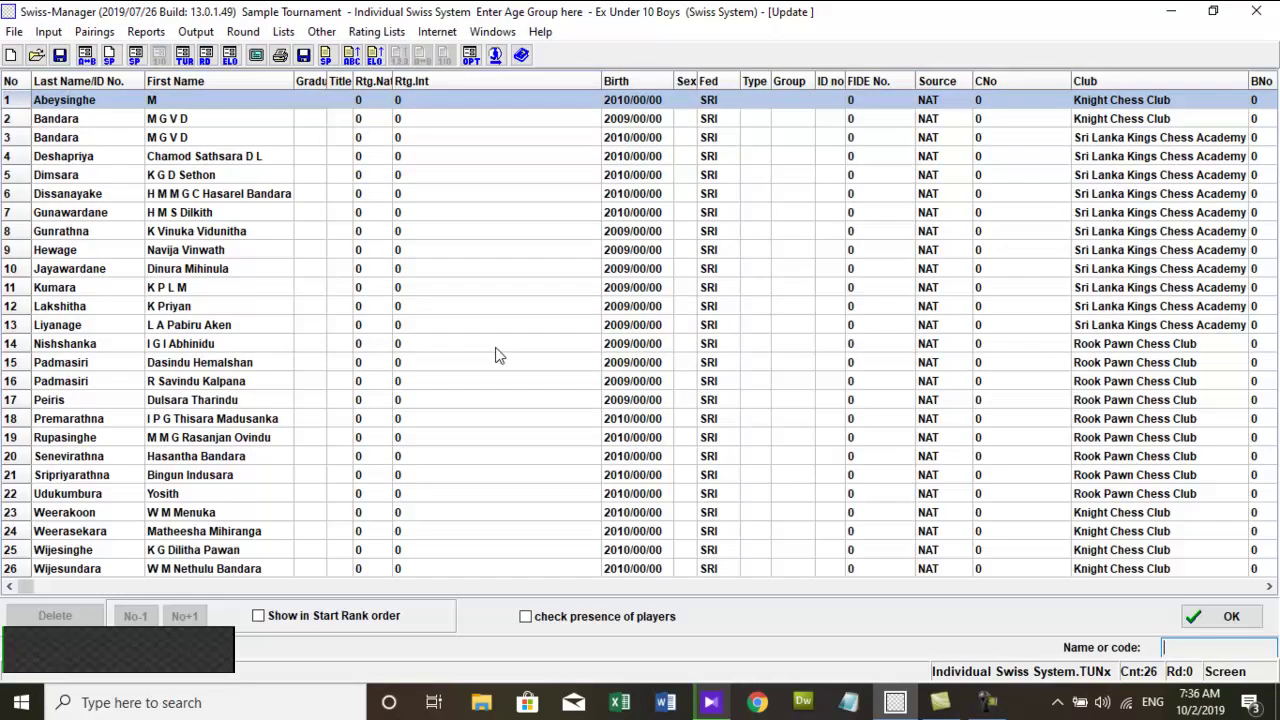
left_click(162, 140)
left_click(55, 615)
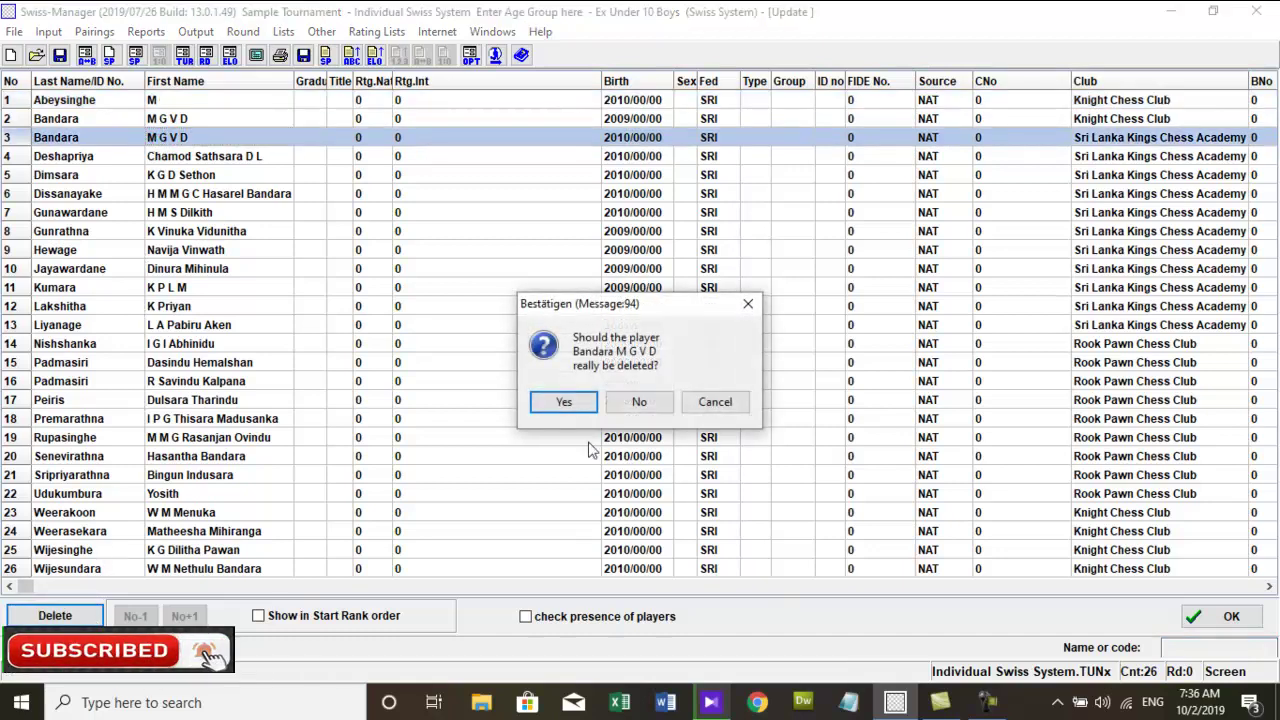
left_click(562, 401)
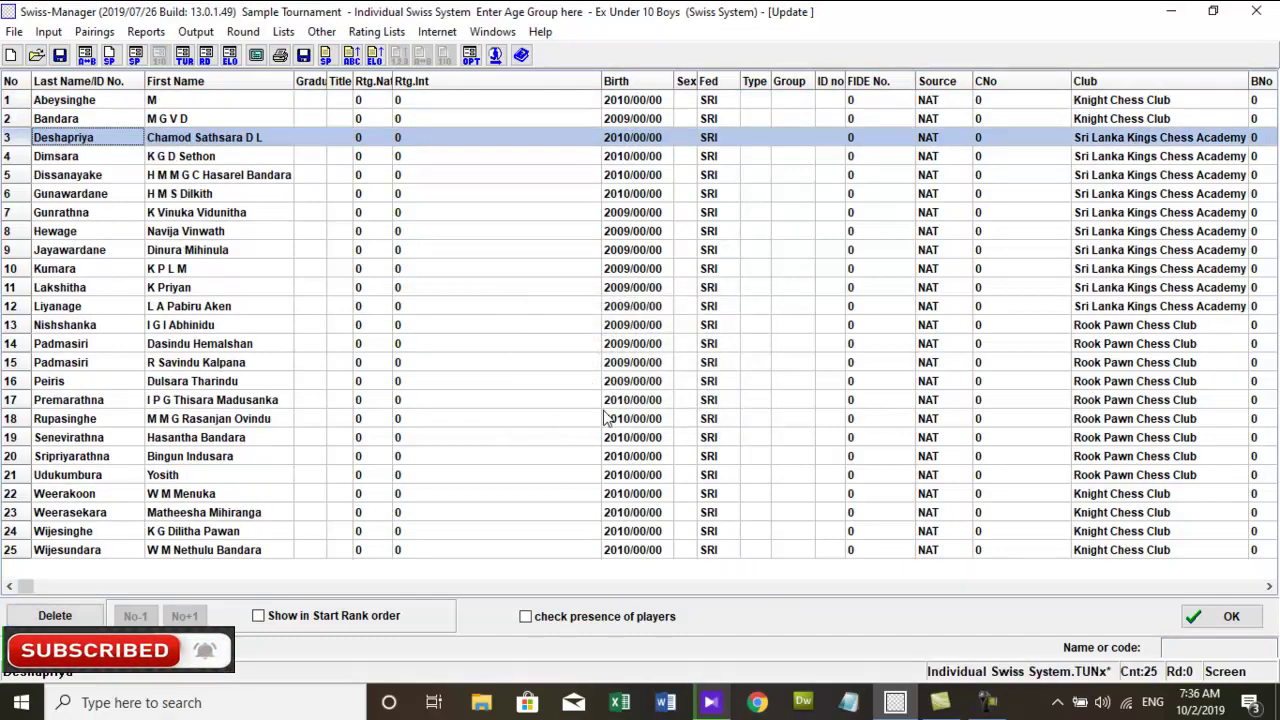
left_click(1222, 617)
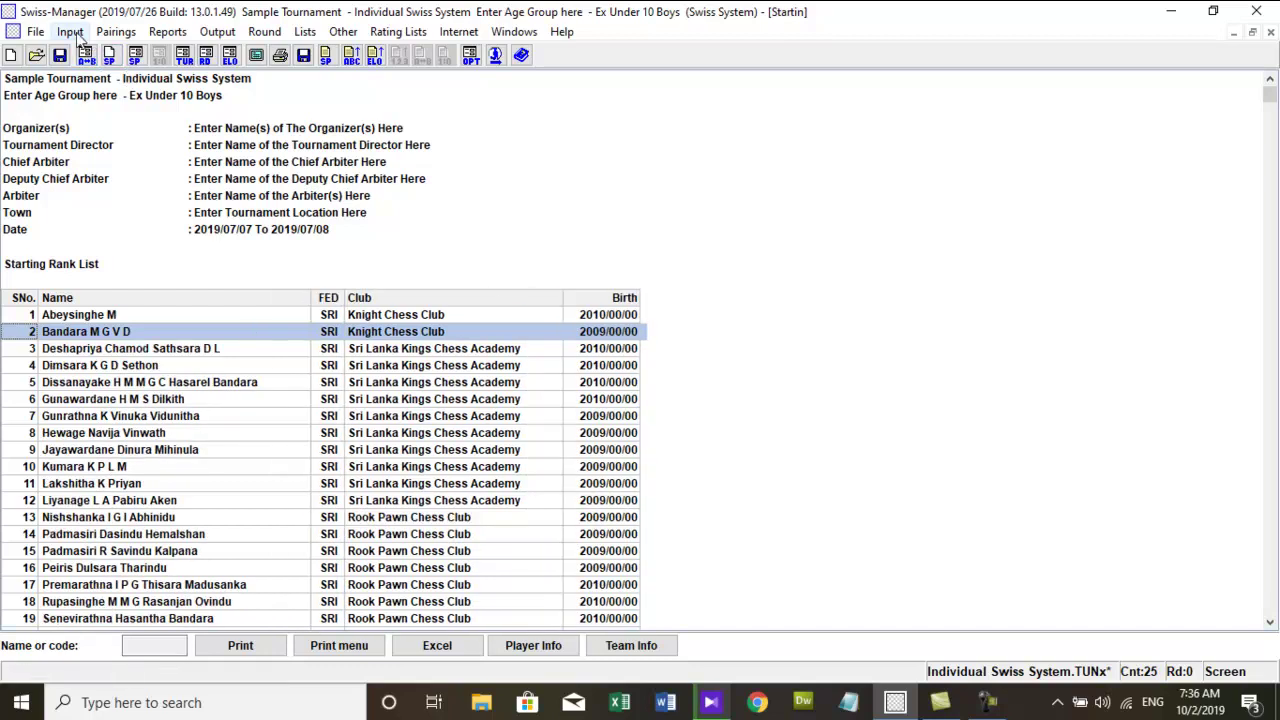
Review the Exclude player list and close it without excluding anyone.
left_click(115, 31)
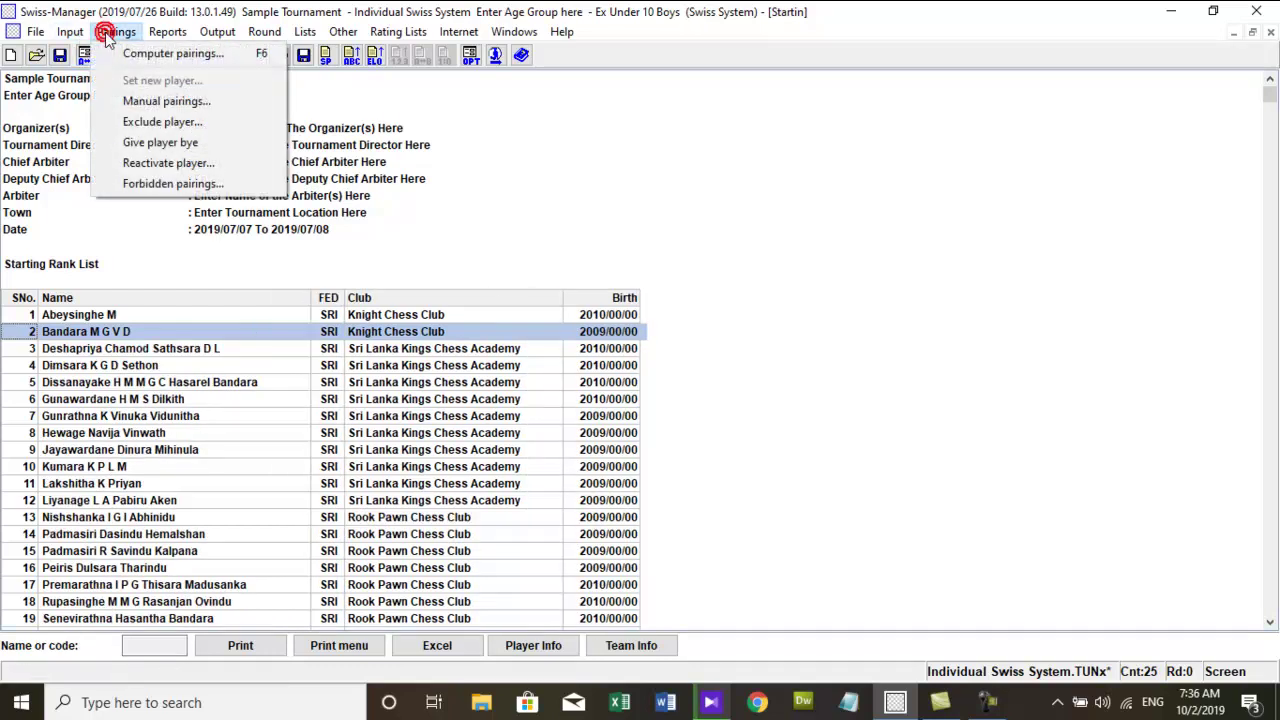
left_click(138, 121)
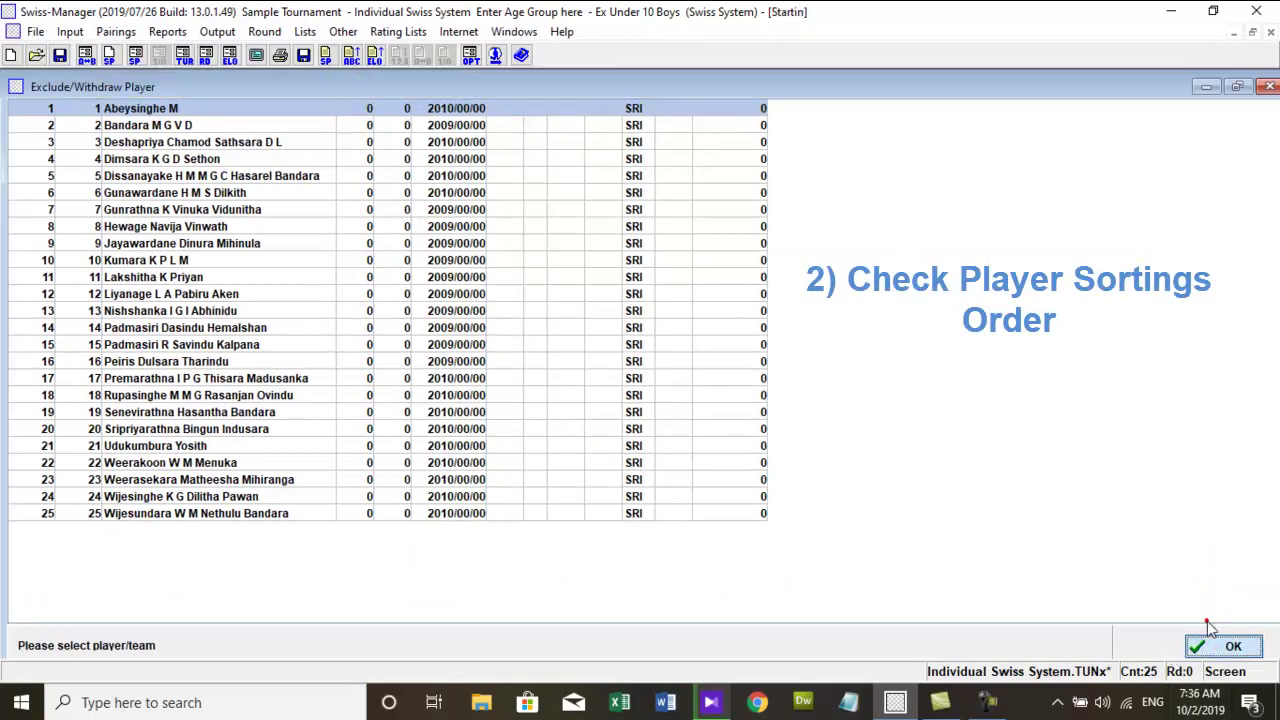
left_click(1222, 646)
Re-sort the starting rank list and show it maximized again.
left_click(70, 31)
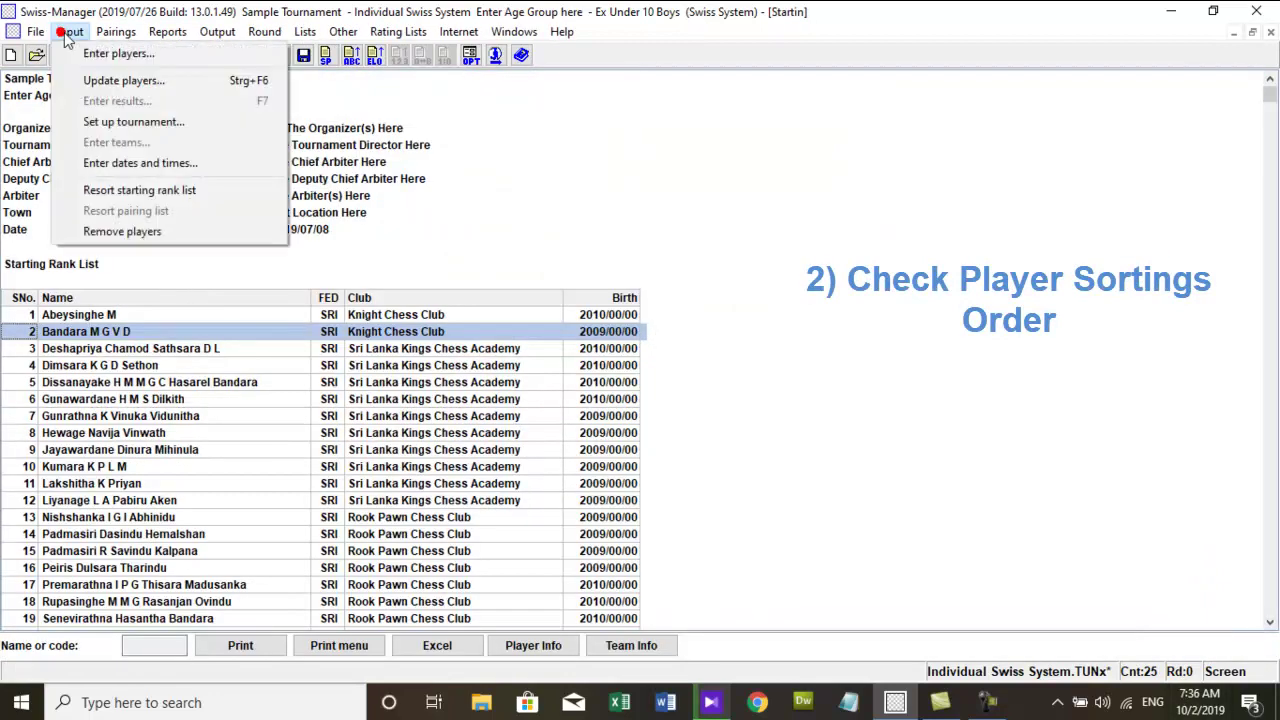
left_click(126, 192)
left_click(602, 400)
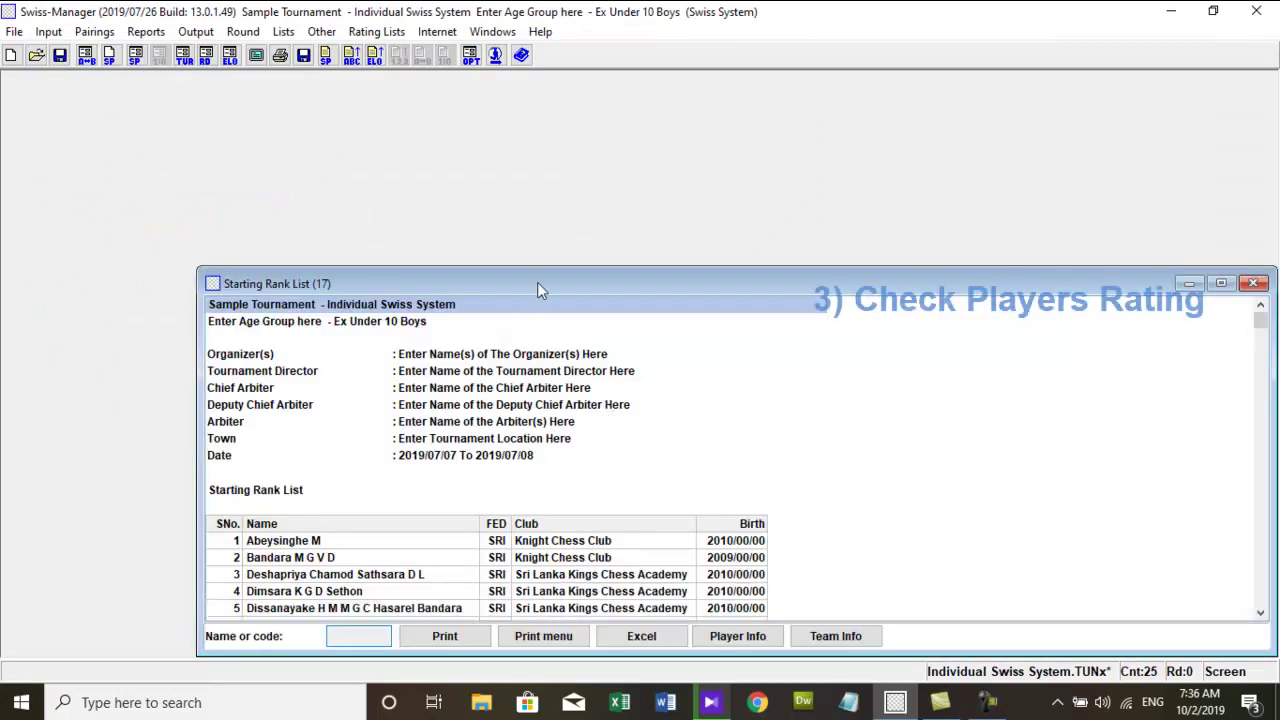
double_click(537, 286)
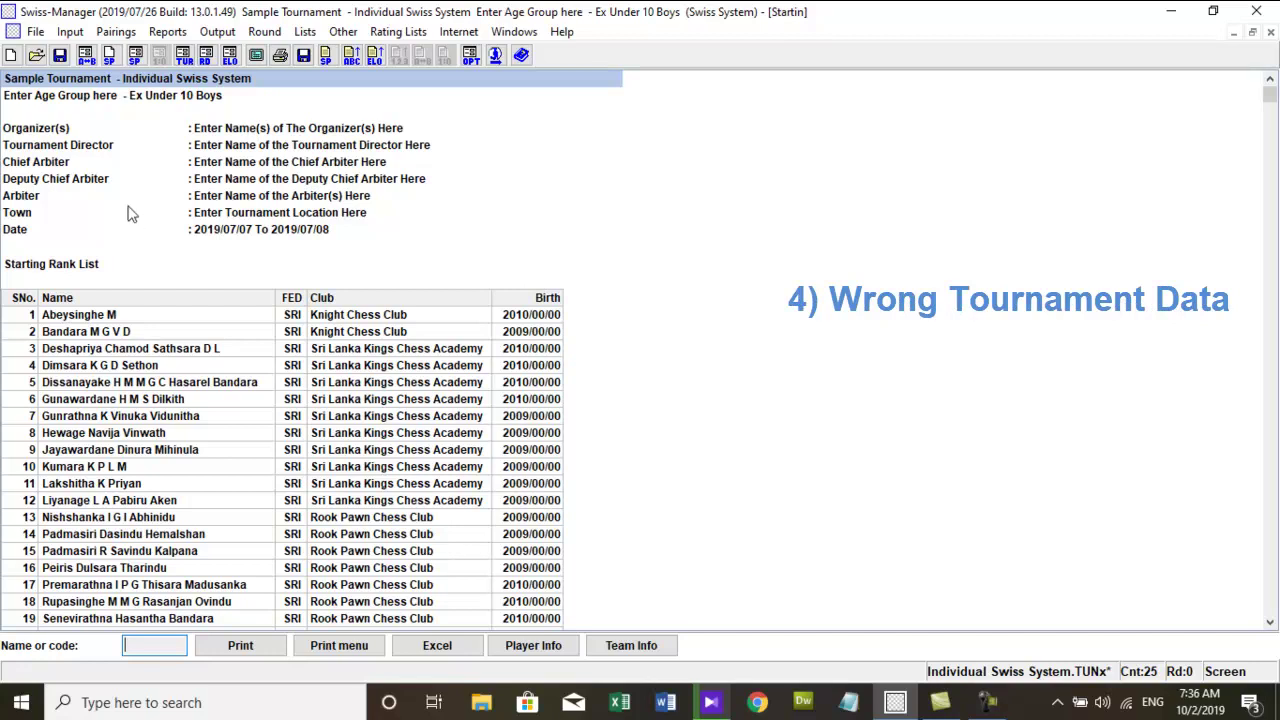
left_click(70, 31)
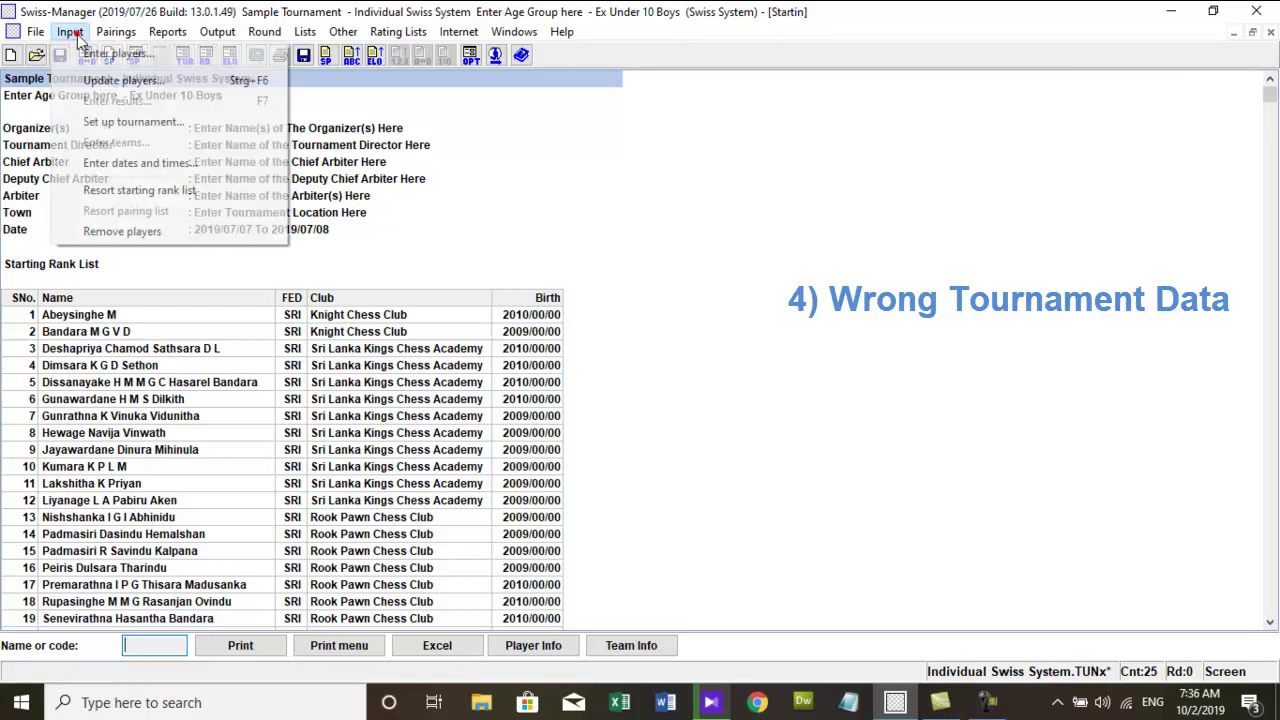
left_click(134, 121)
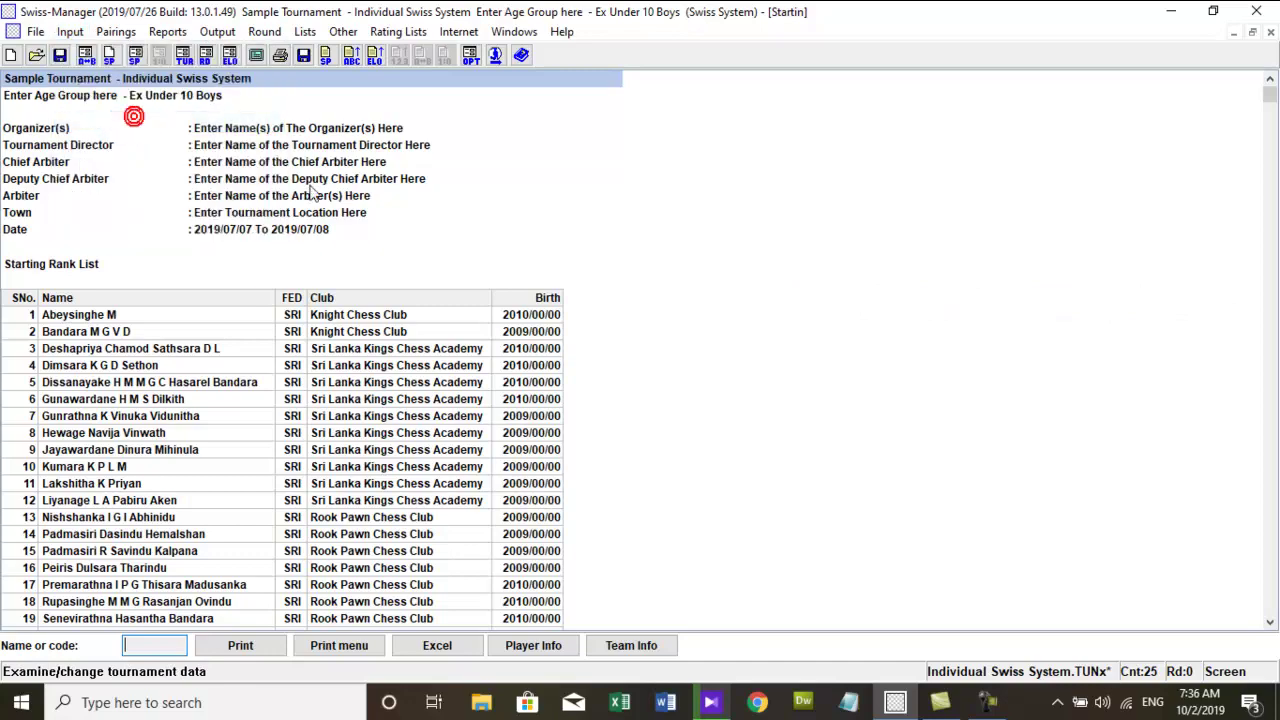
left_click(657, 397)
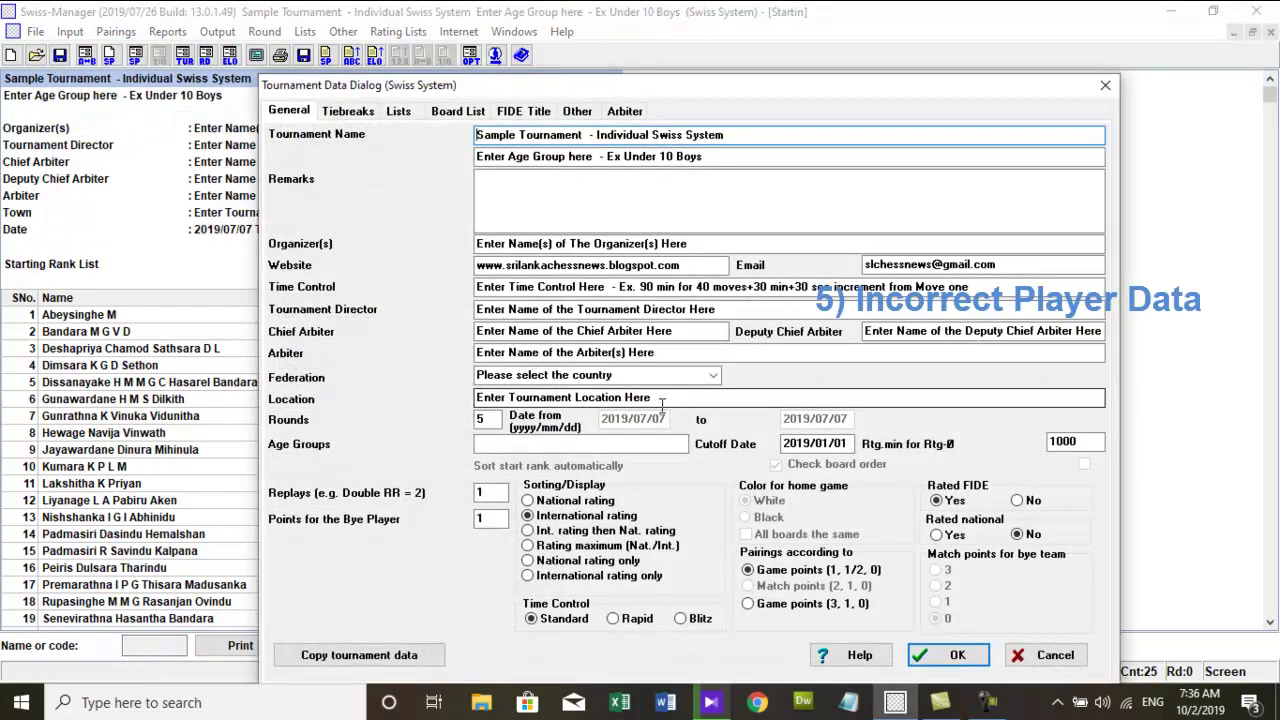
left_click(955, 656)
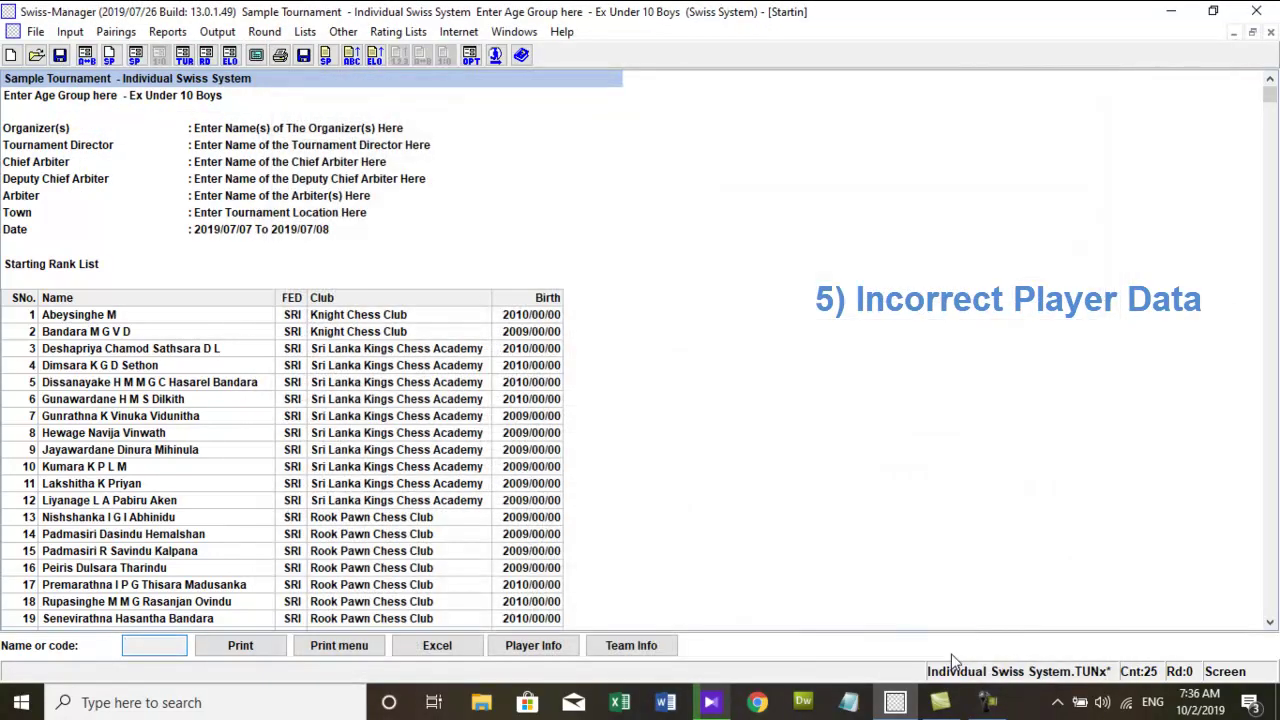
left_click(70, 32)
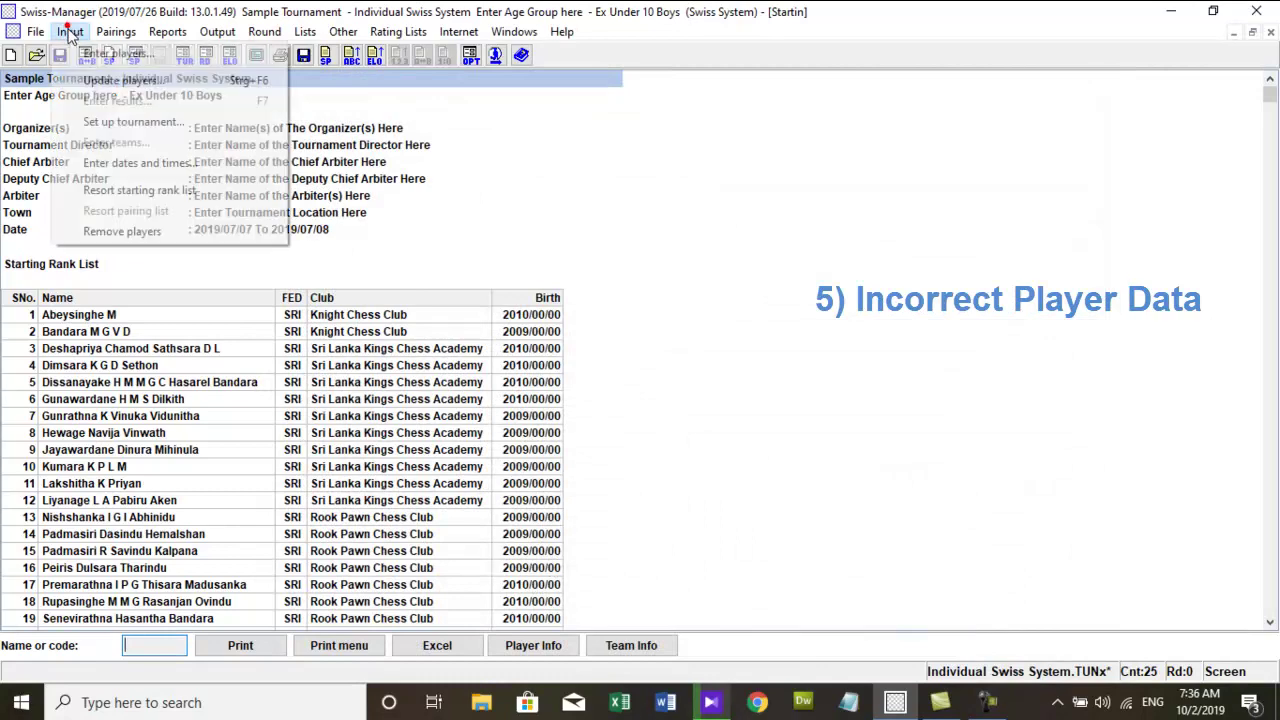
left_click(120, 80)
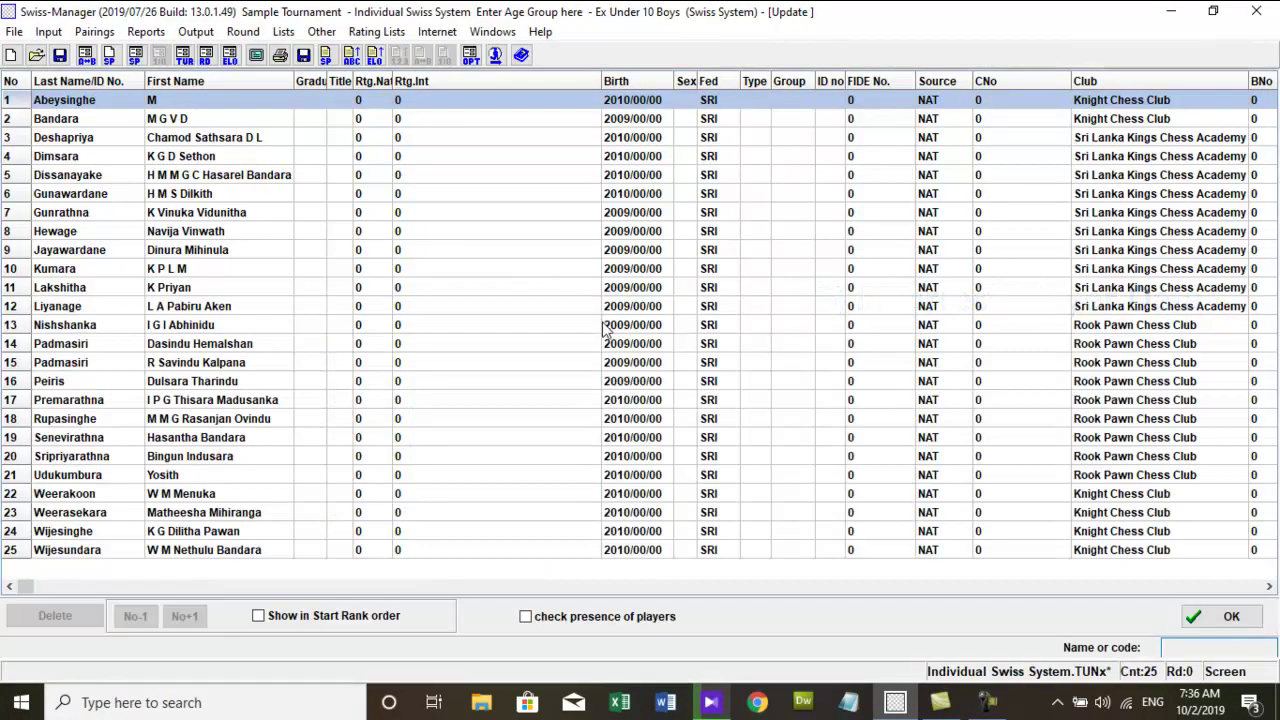
left_click(1220, 617)
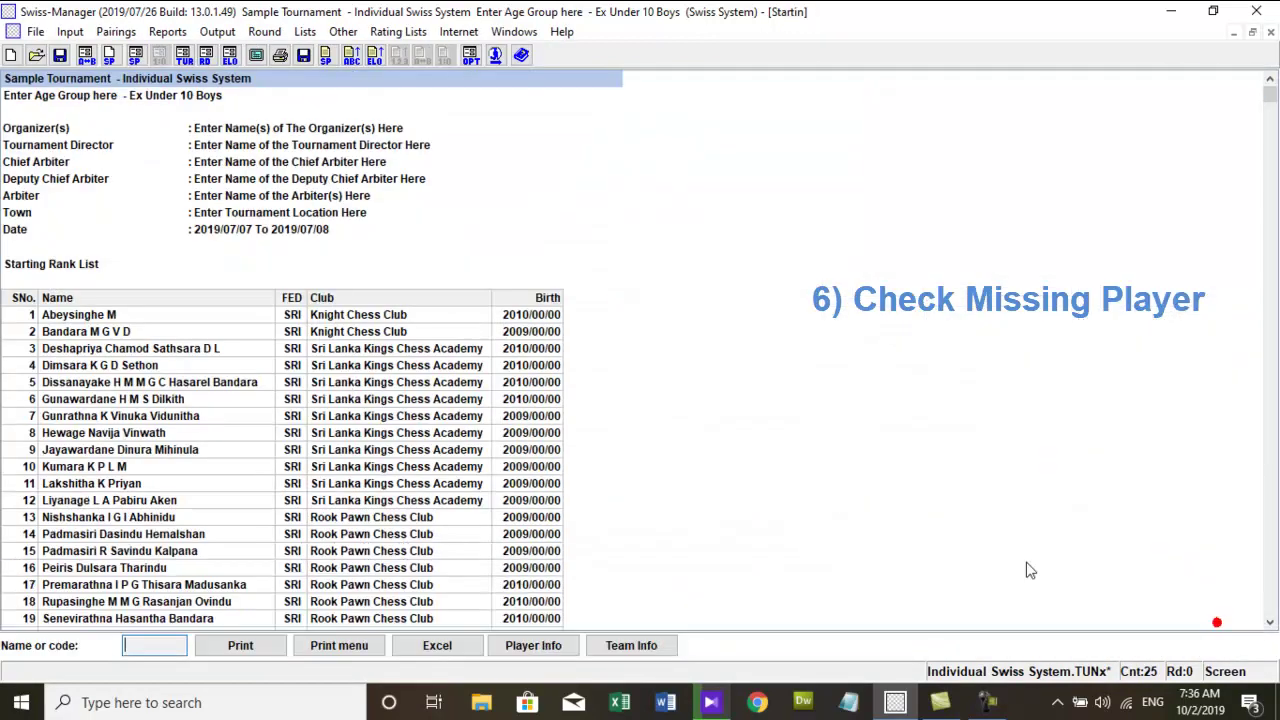
left_click(69, 32)
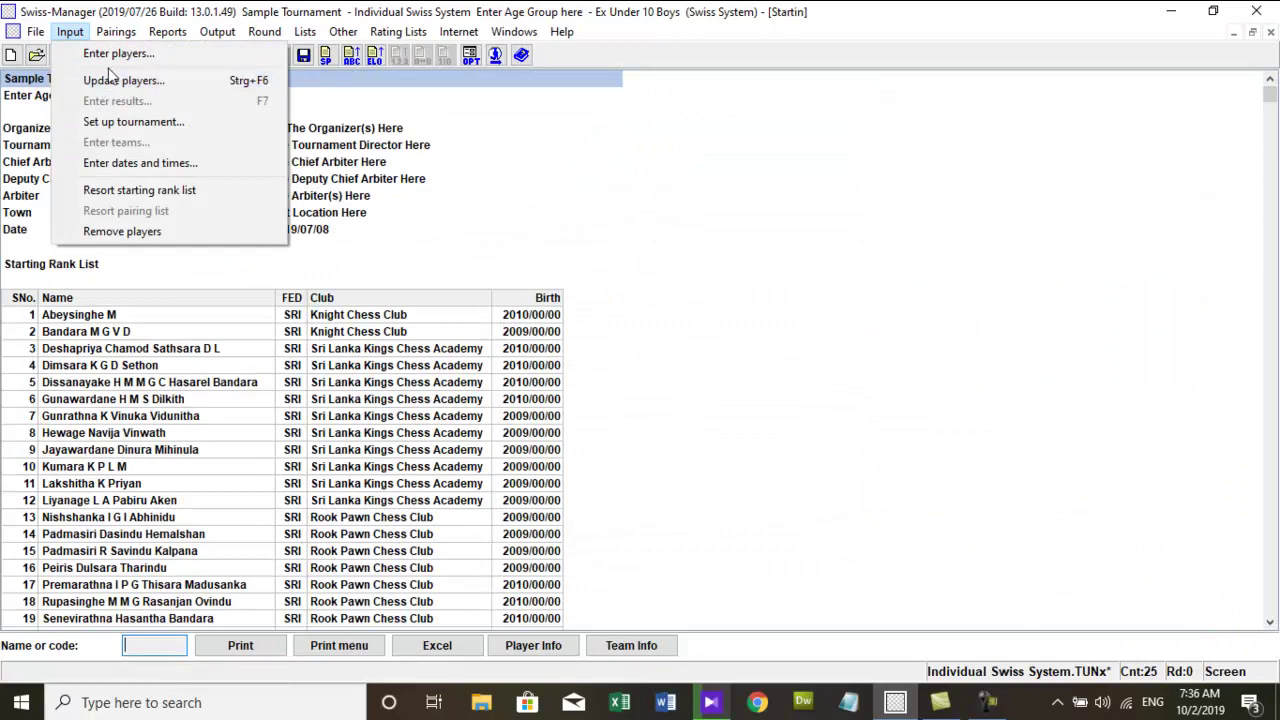
left_click(96, 80)
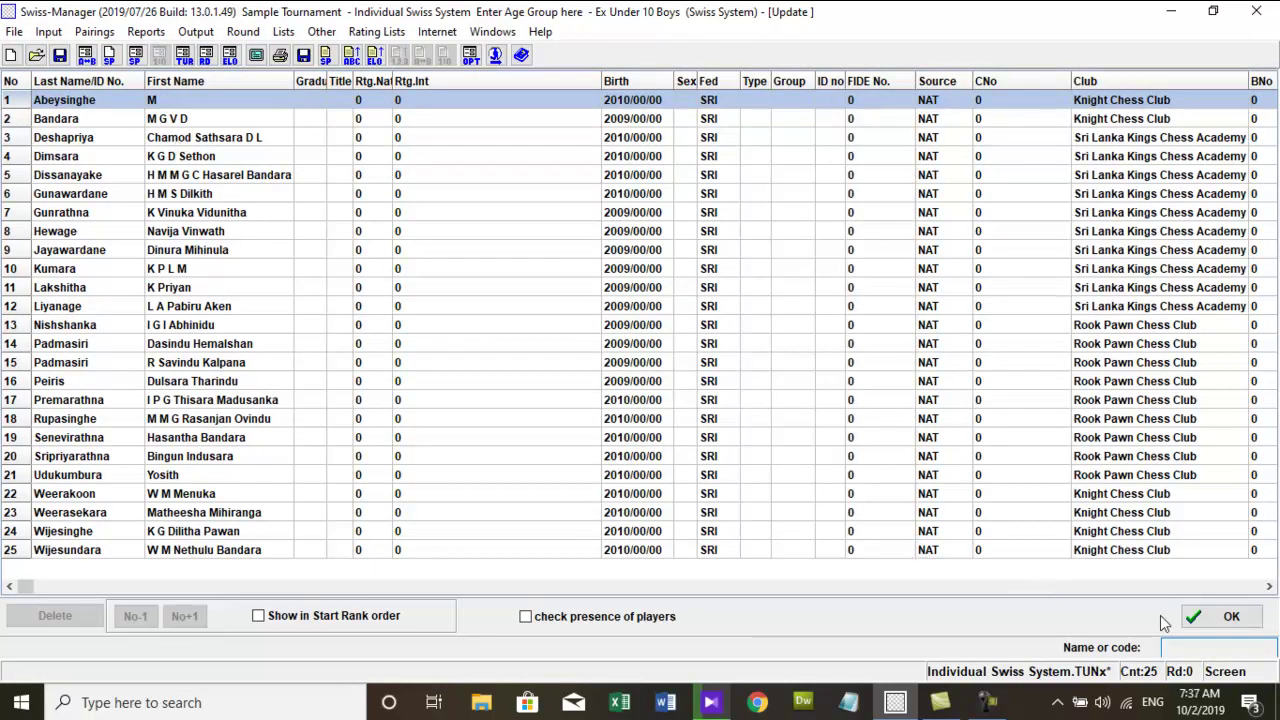
left_click(1200, 617)
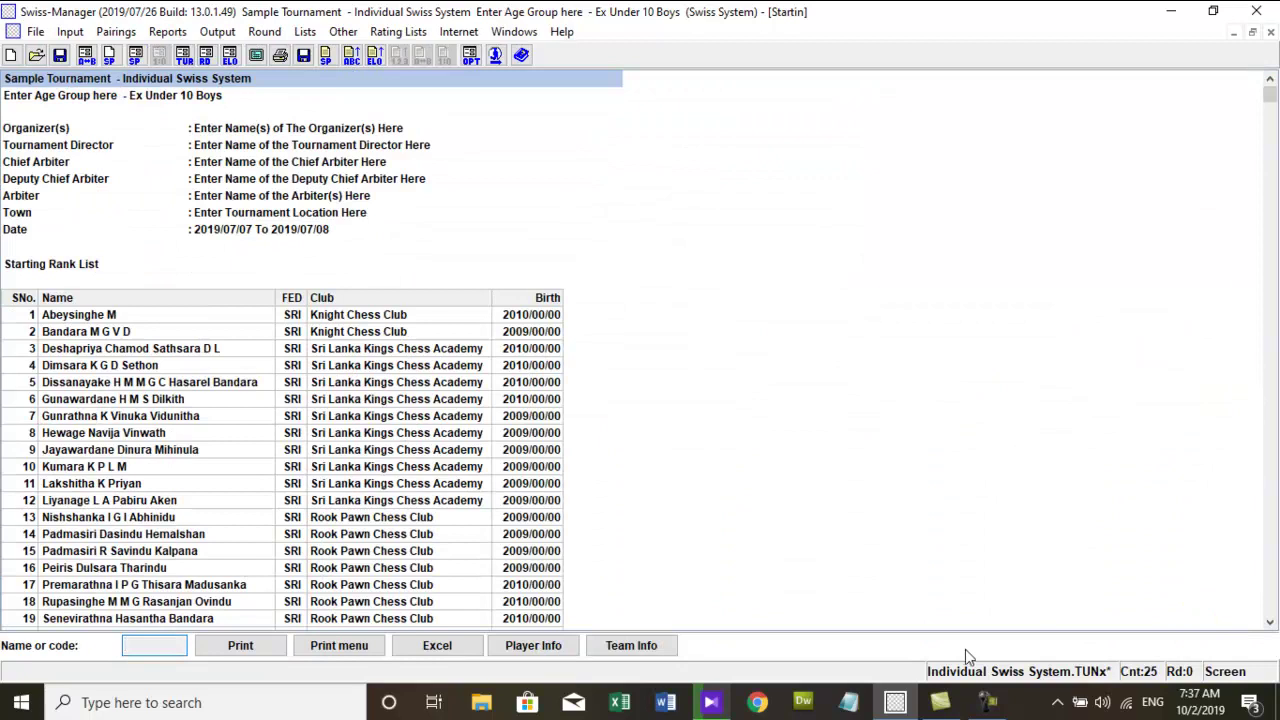
mouse_move(706, 686)
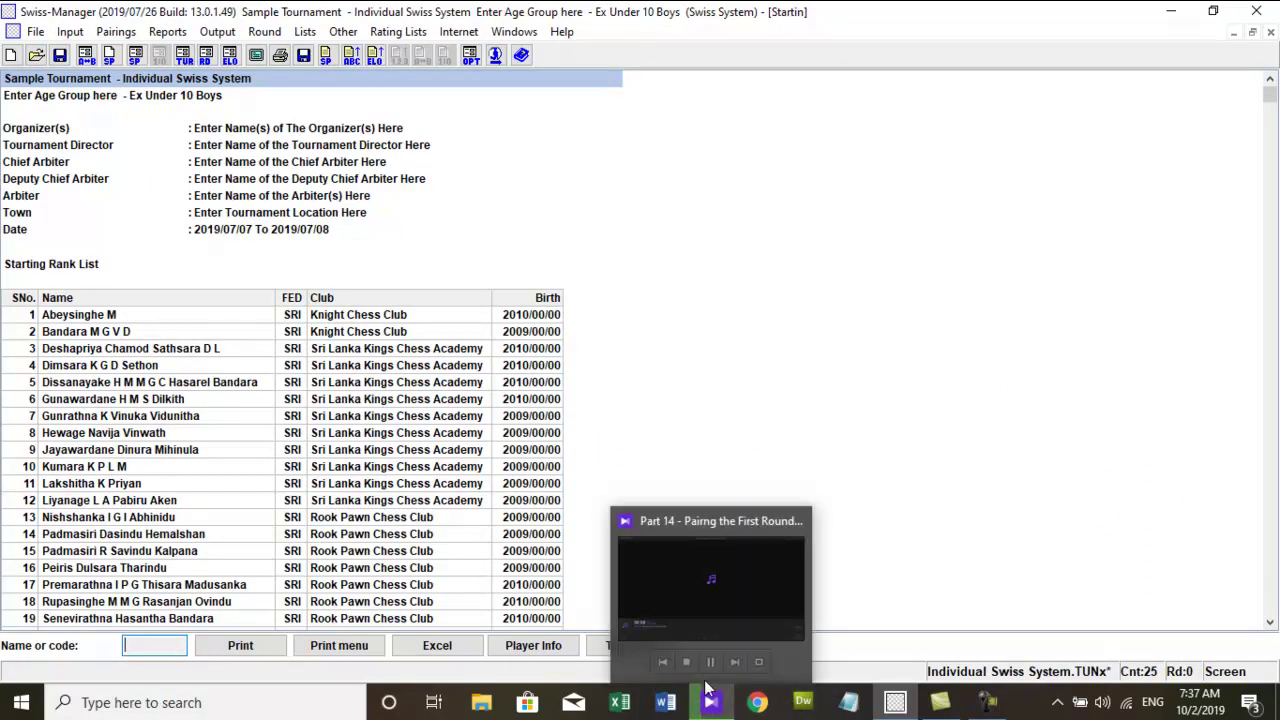
Cancel the round 1 computer pairing and close the Starting Rank List window.
left_click(365, 485)
left_click(113, 31)
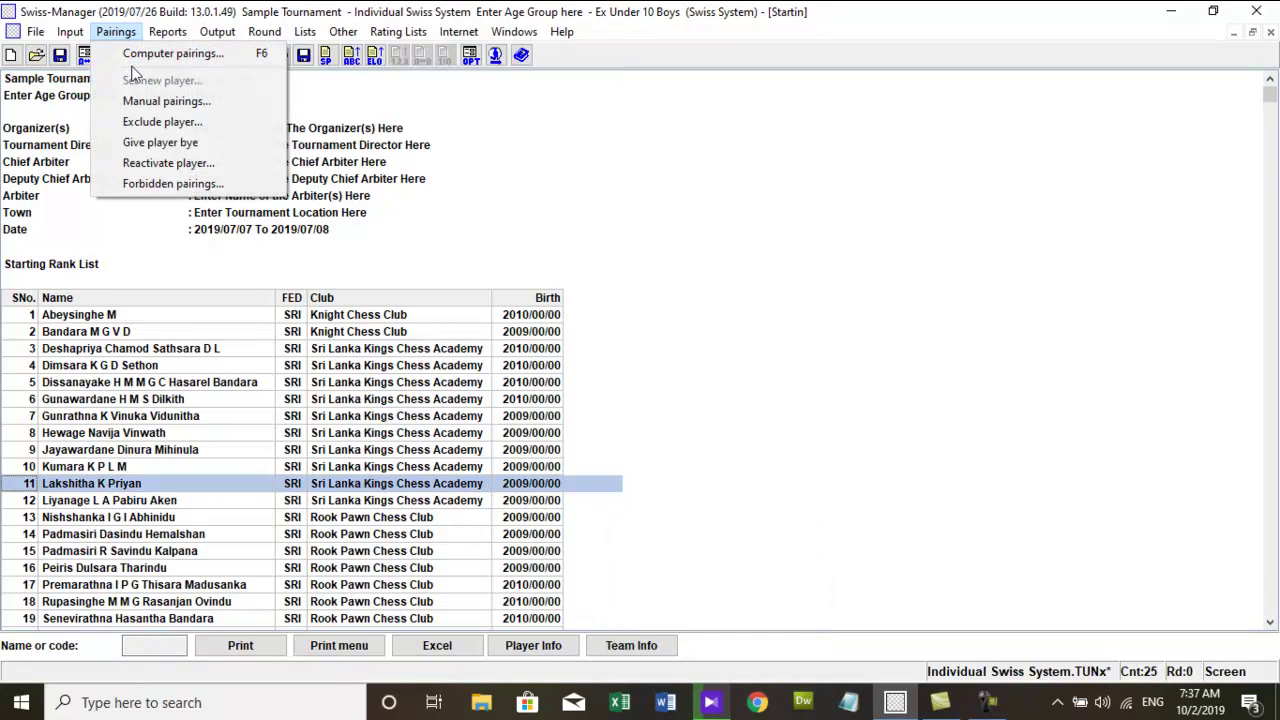
left_click(160, 51)
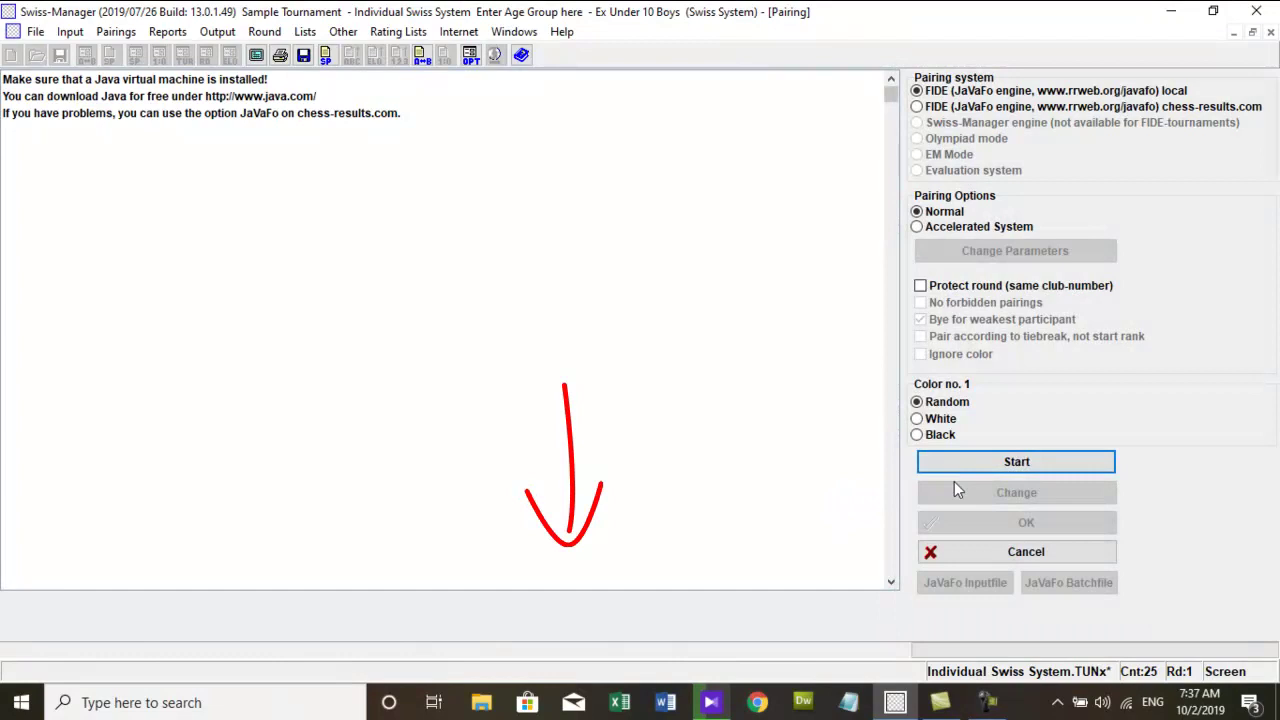
left_click(995, 553)
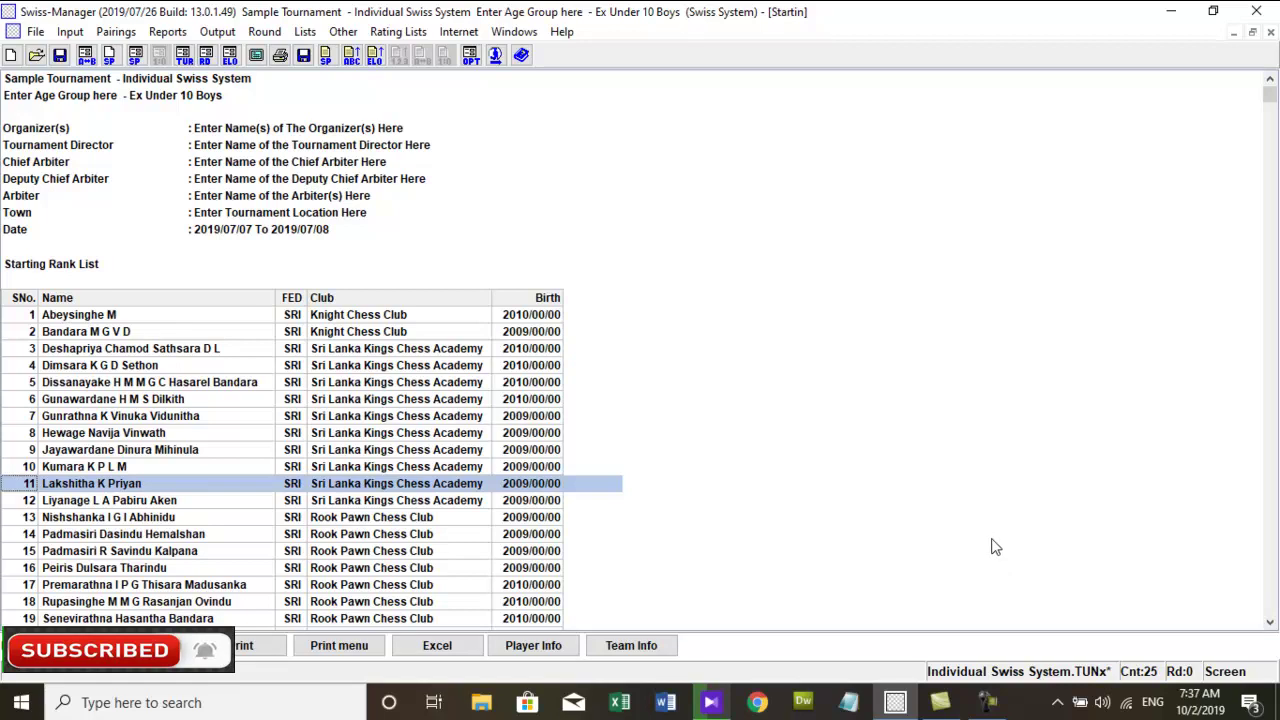
left_click(1270, 33)
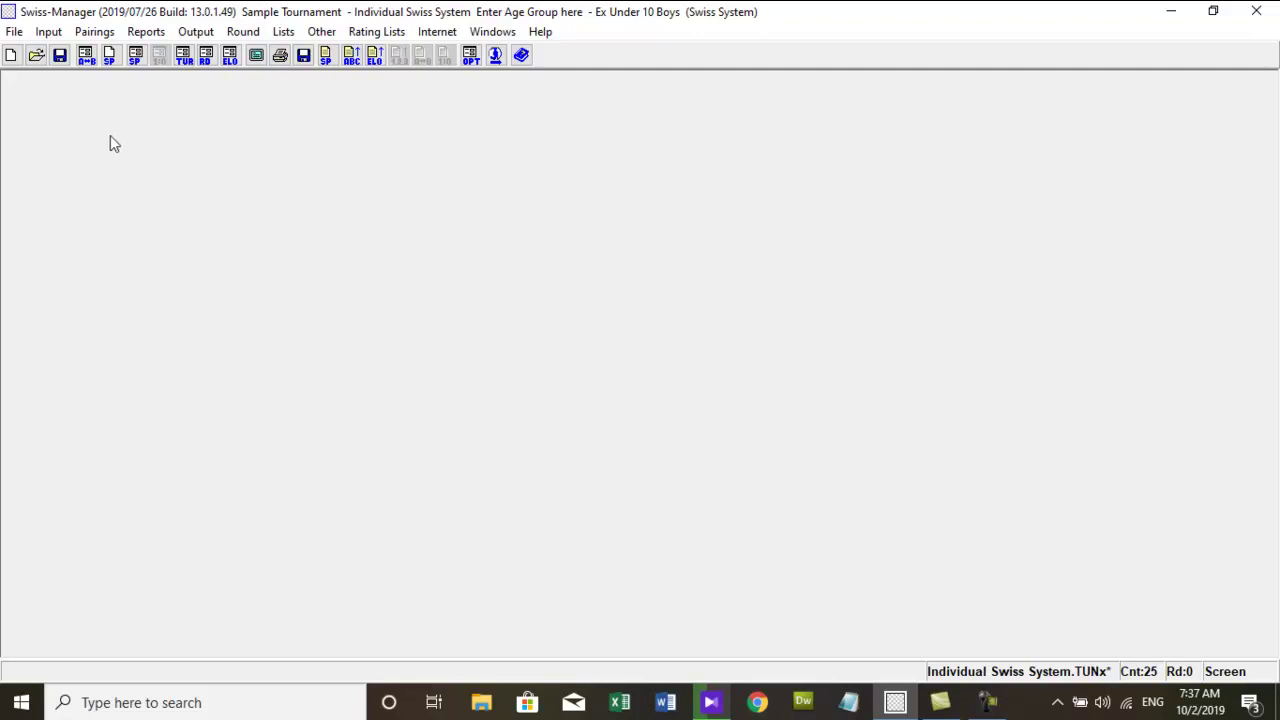
In Manual pairings, pair starting numbers 4 and 5 for round 1, select player 25, then close.
left_click(92, 31)
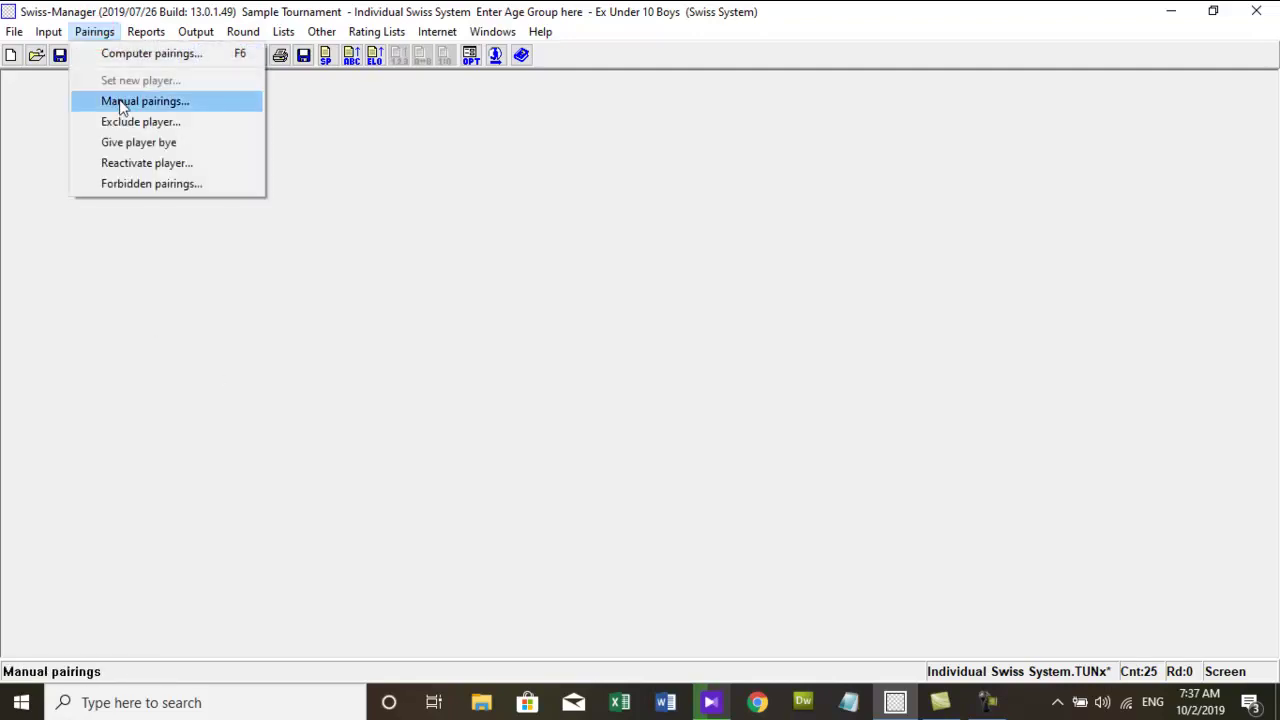
left_click(122, 102)
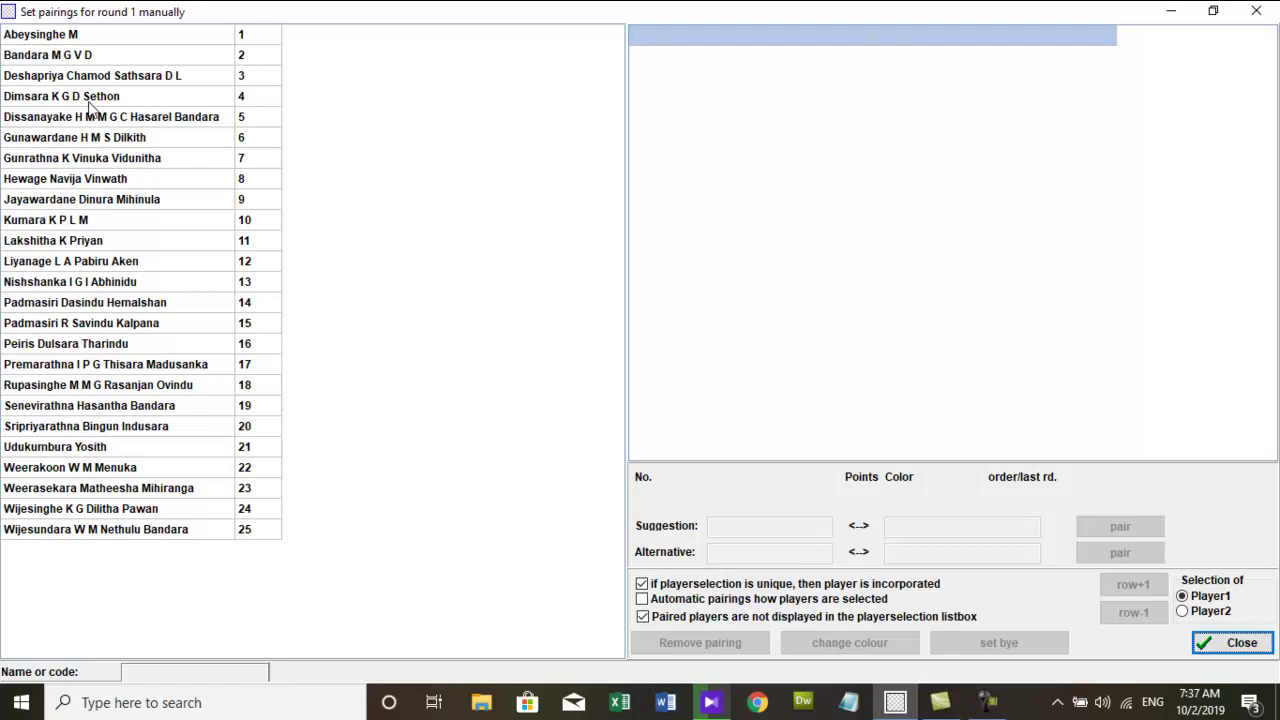
left_click(88, 100)
left_click(88, 116)
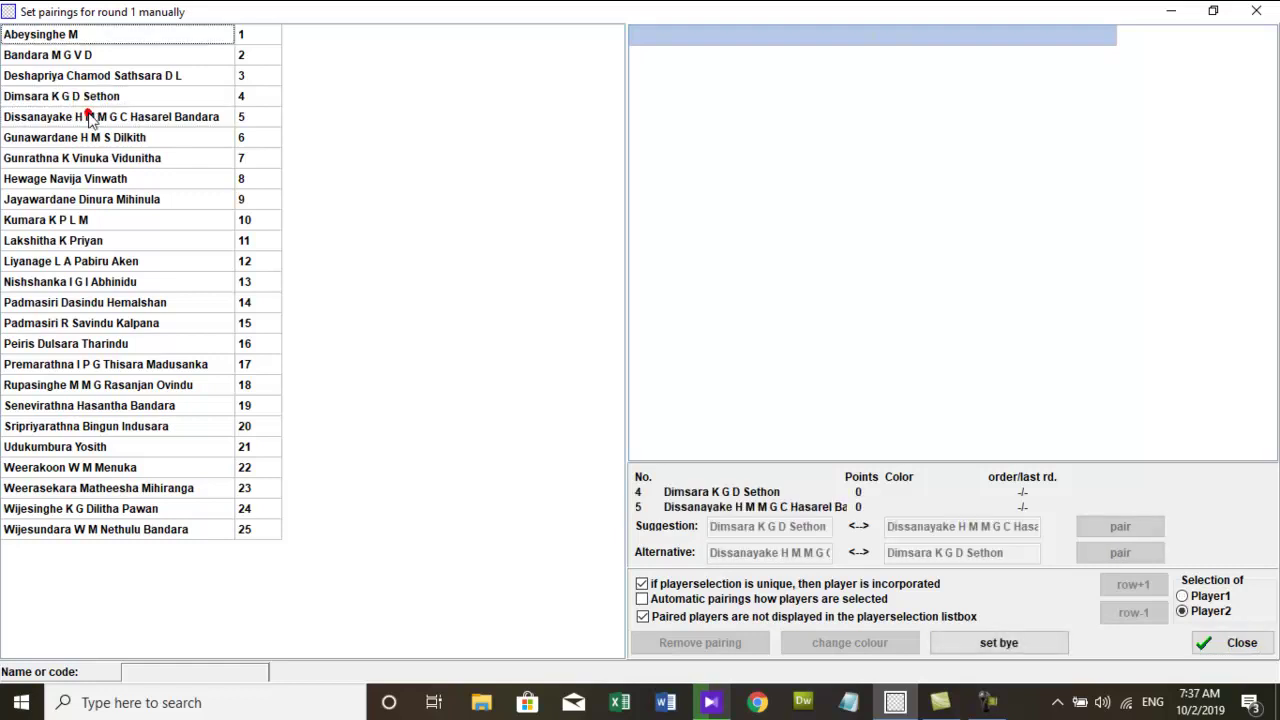
left_click(1096, 530)
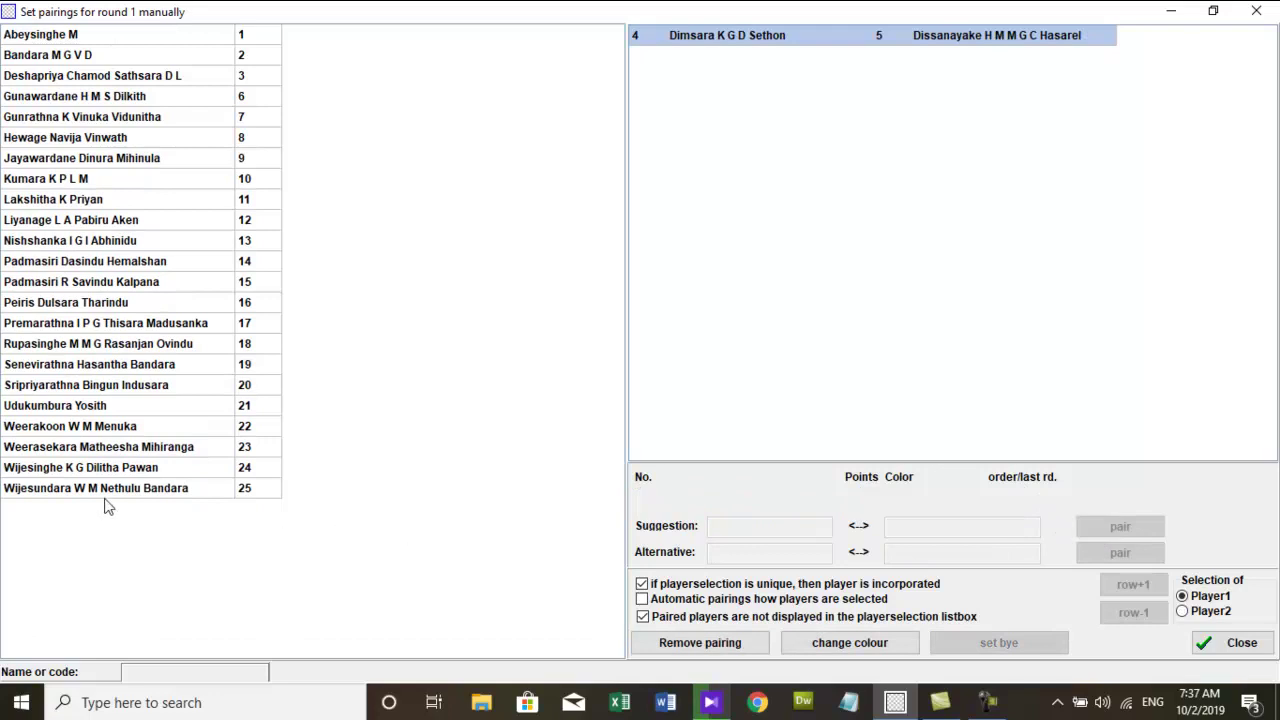
left_click(100, 488)
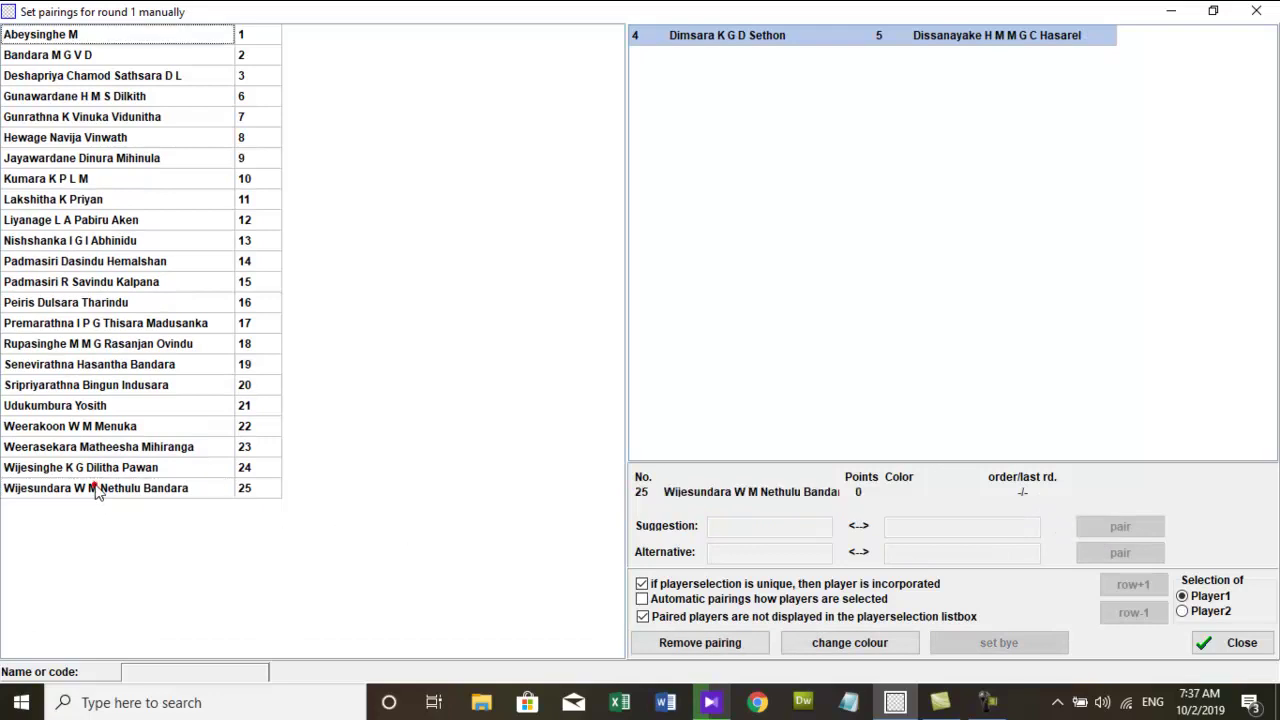
left_click(1237, 643)
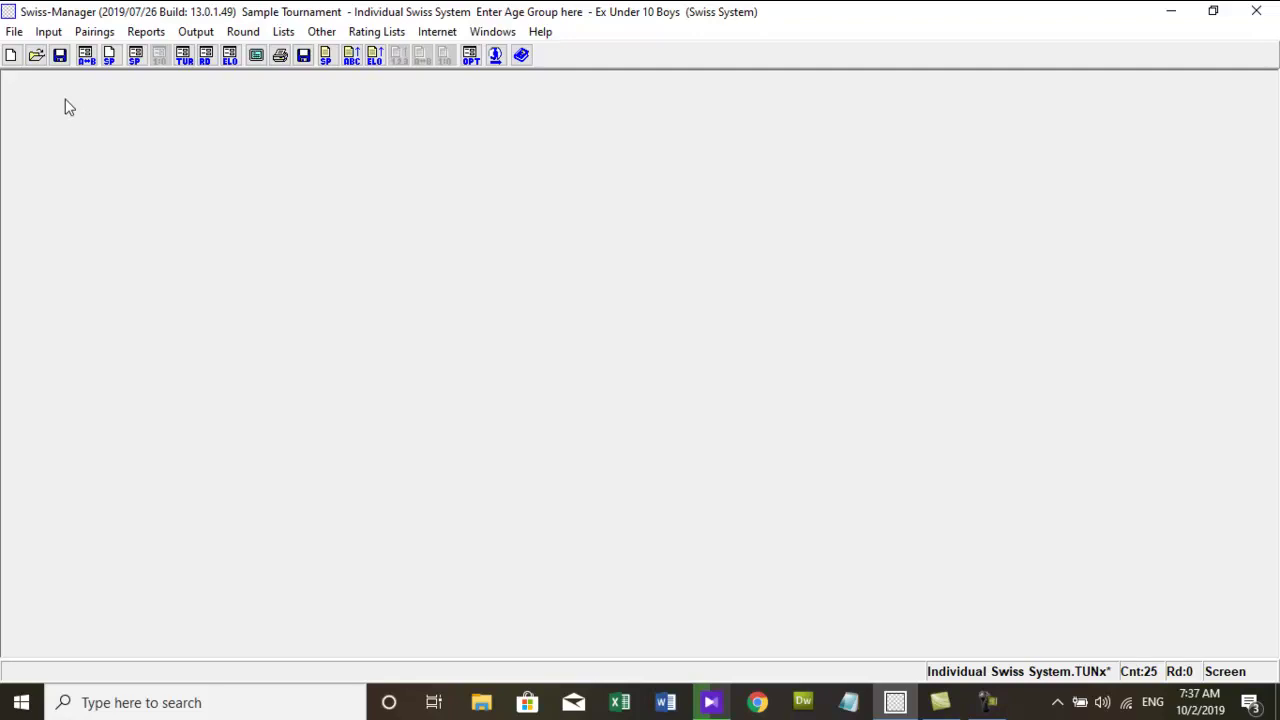
Assign the round 1 bye to starting number 16, confirm it, and close the bye list.
left_click(93, 32)
left_click(132, 142)
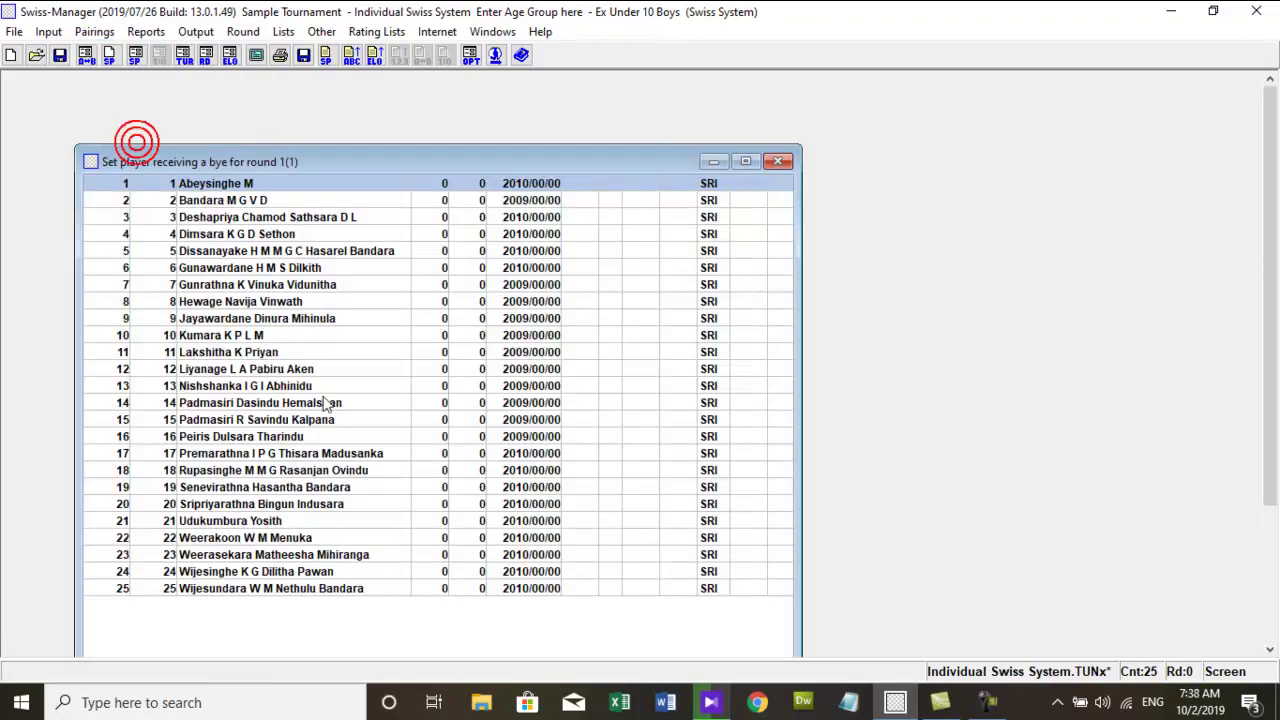
double_click(300, 436)
left_click(586, 403)
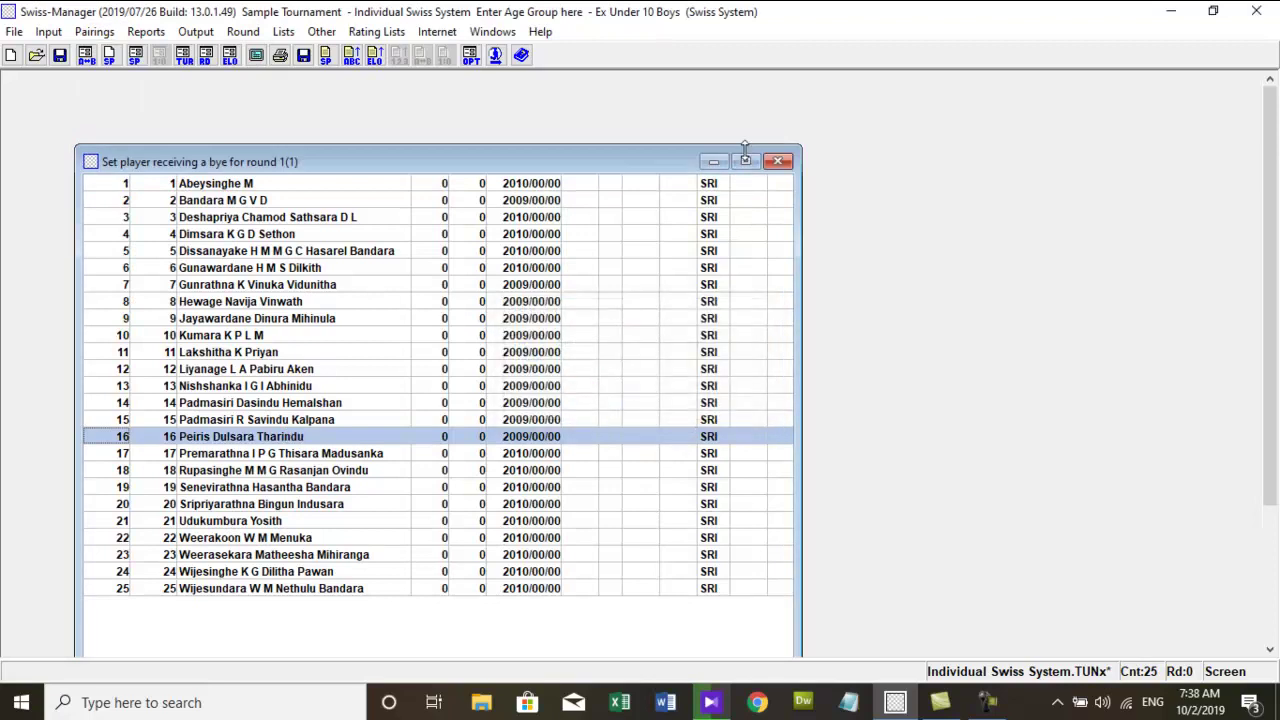
left_click(768, 163)
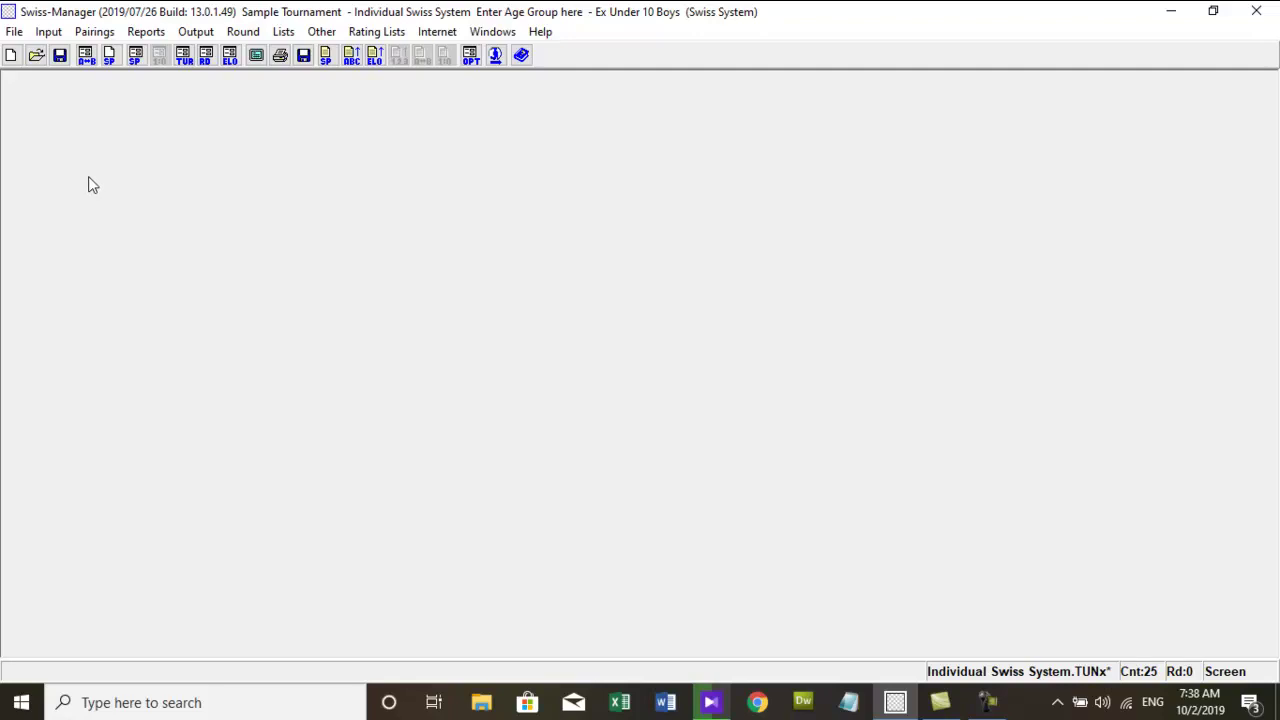
Exclude starting number 13 from rounds 1–3 only, acknowledge the restored bye, and close the list.
left_click(94, 31)
left_click(111, 122)
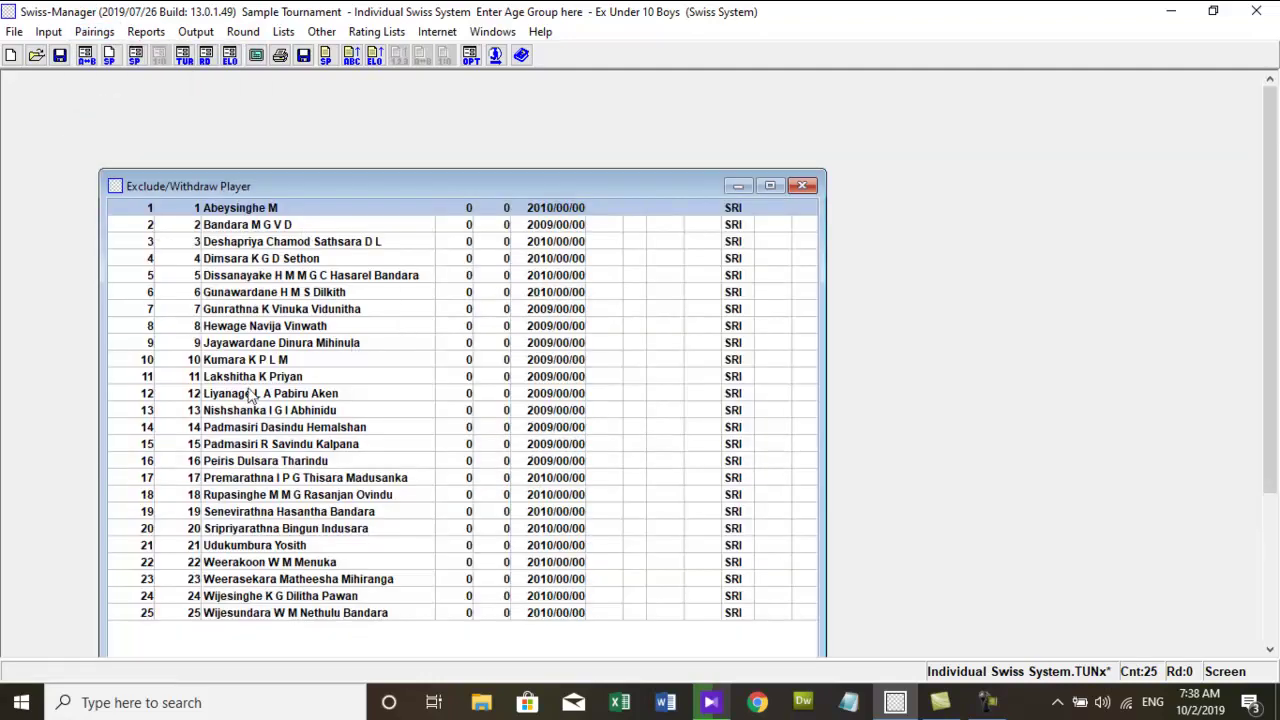
double_click(248, 390)
left_click(460, 297)
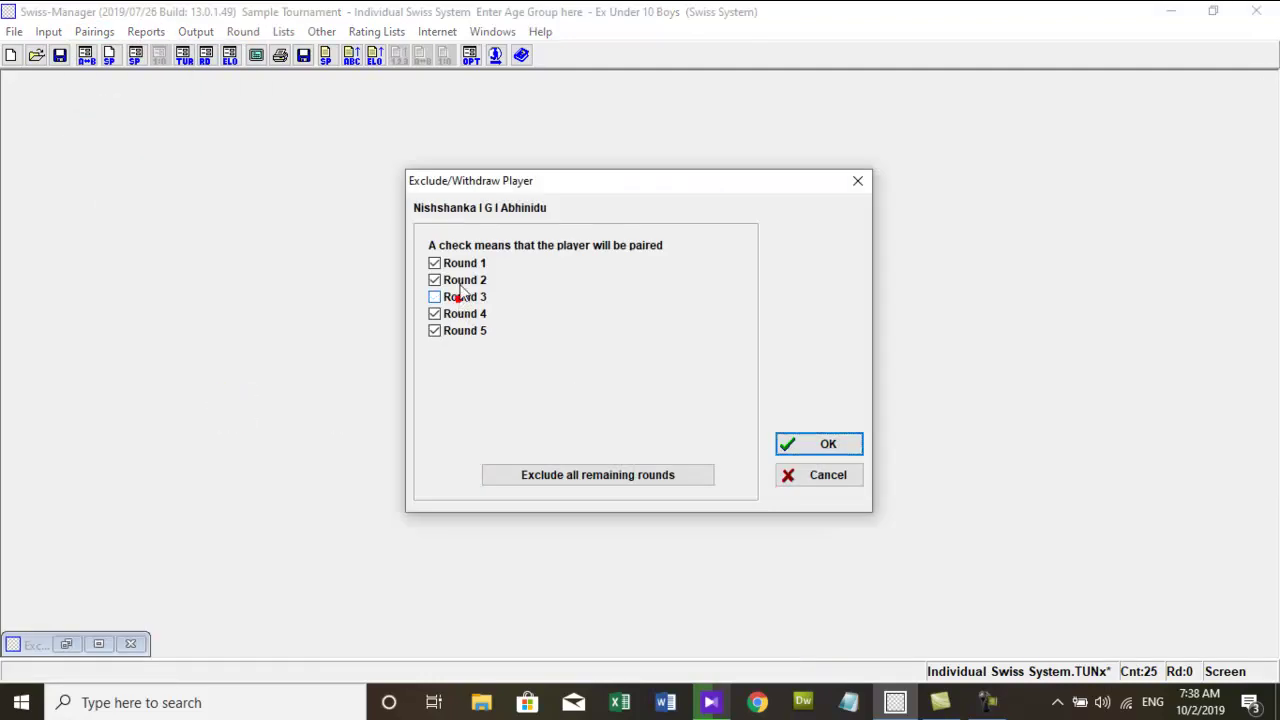
left_click(458, 280)
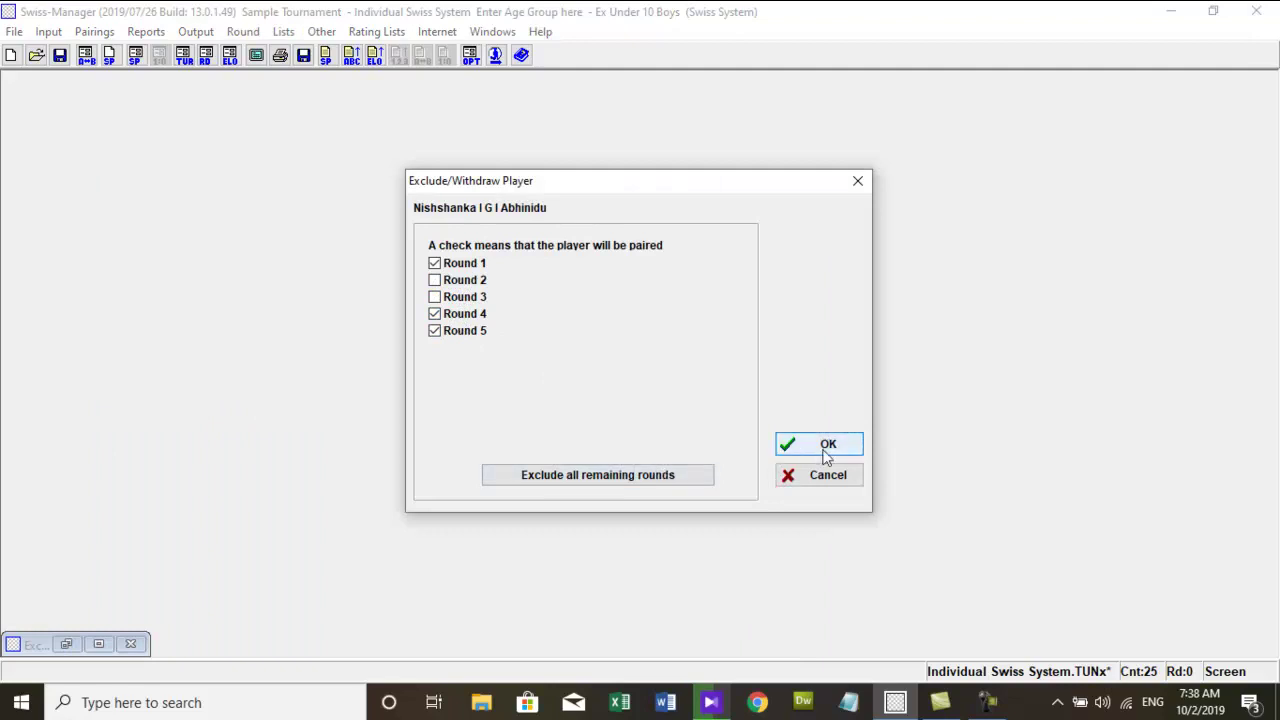
left_click(440, 262)
left_click(836, 446)
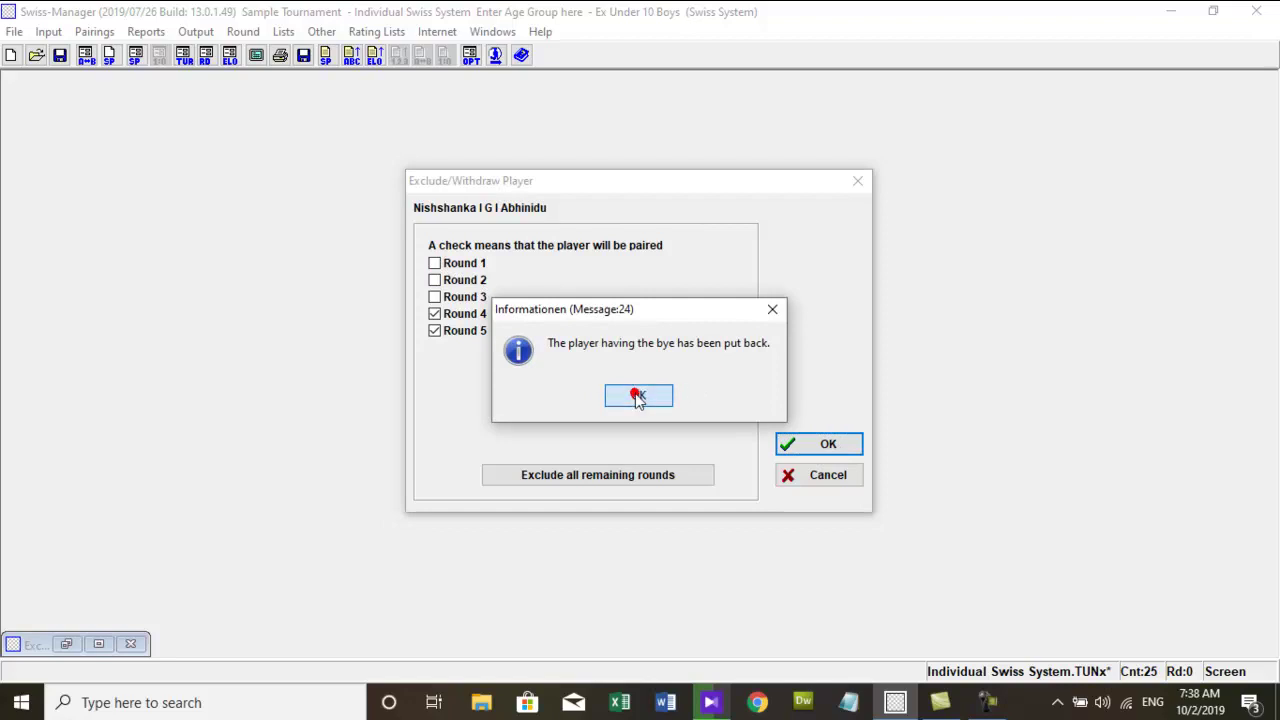
left_click(638, 398)
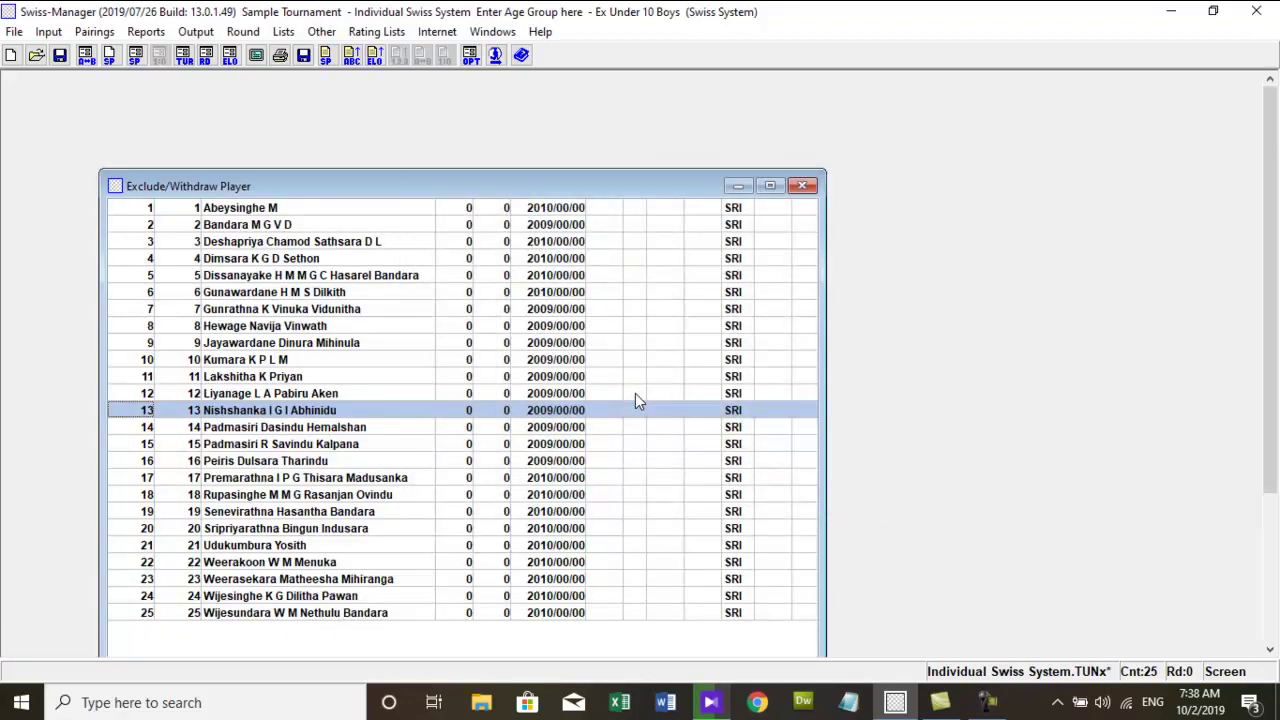
left_click(801, 189)
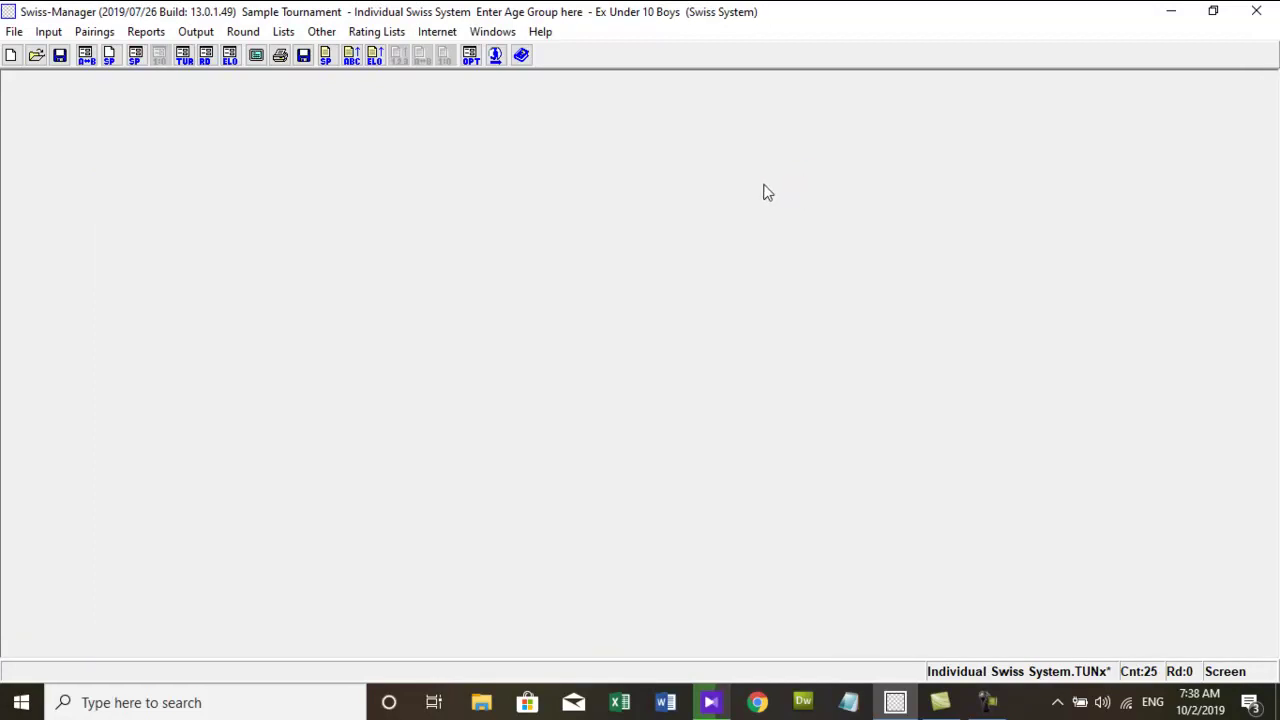
Run the FIDE pairing for round 1, accept it, and overwrite the old round 1 backup.
left_click(601, 396)
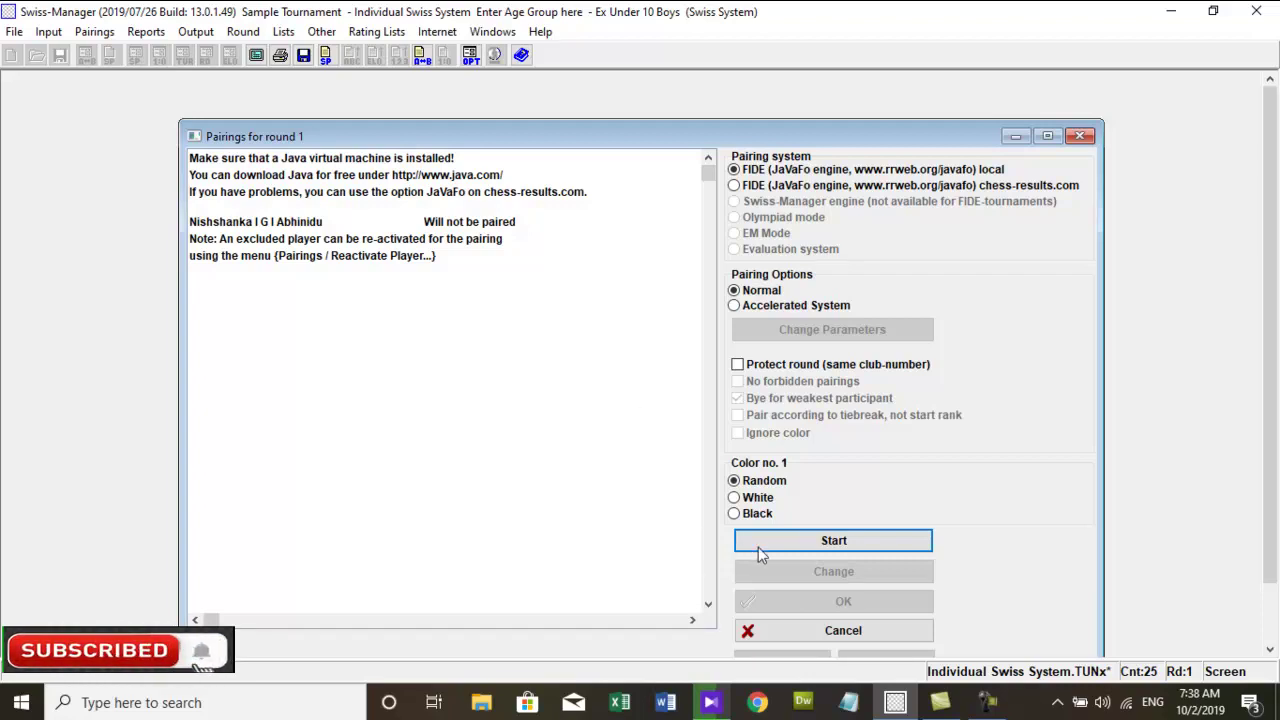
left_click(787, 540)
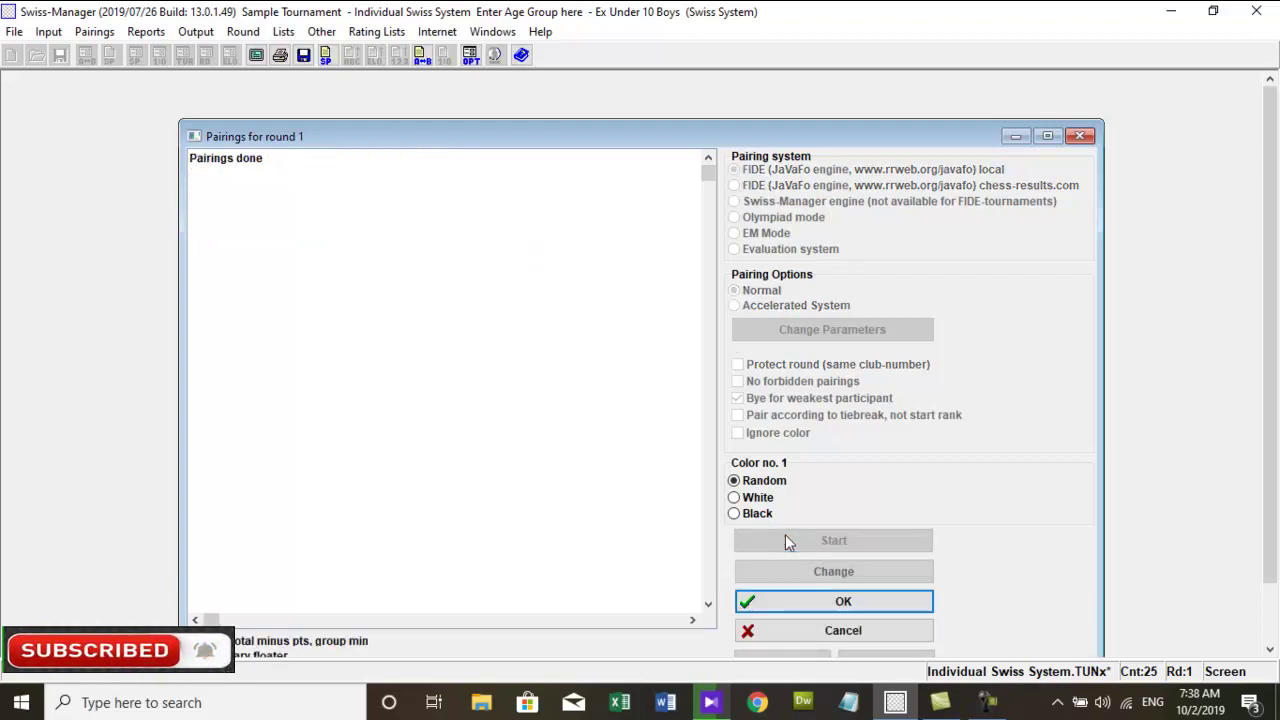
left_click(852, 604)
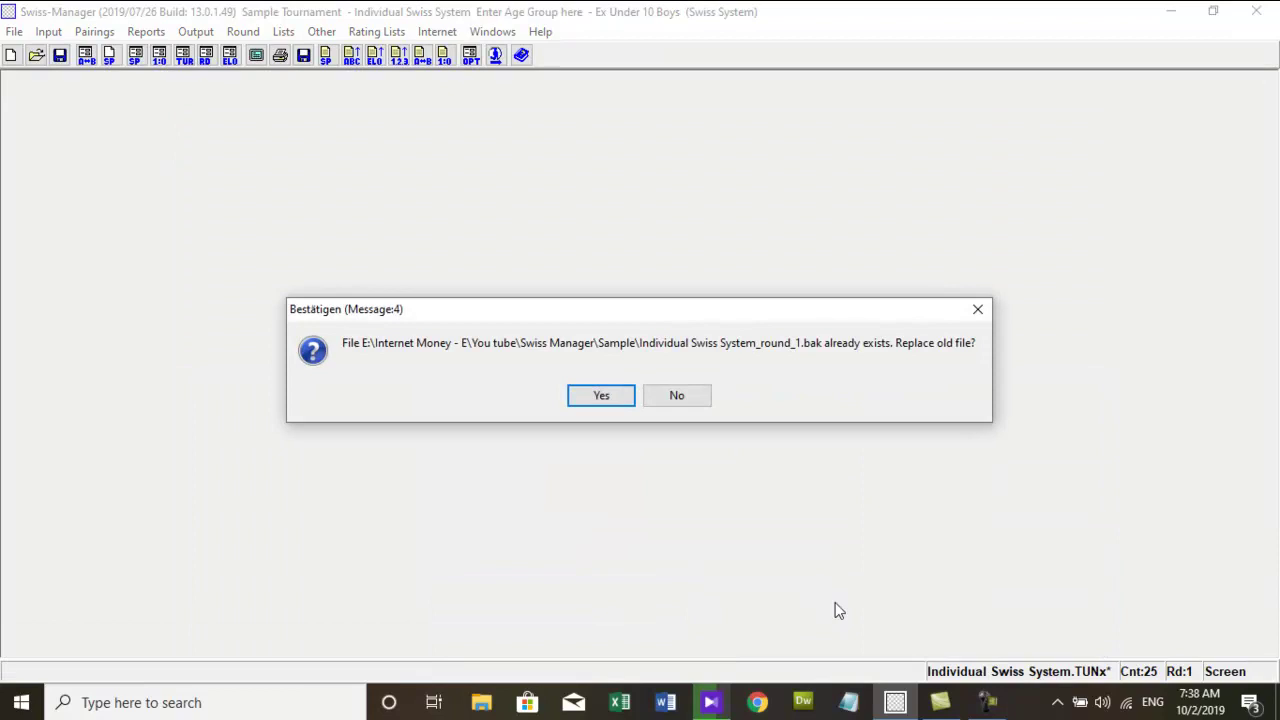
left_click(594, 397)
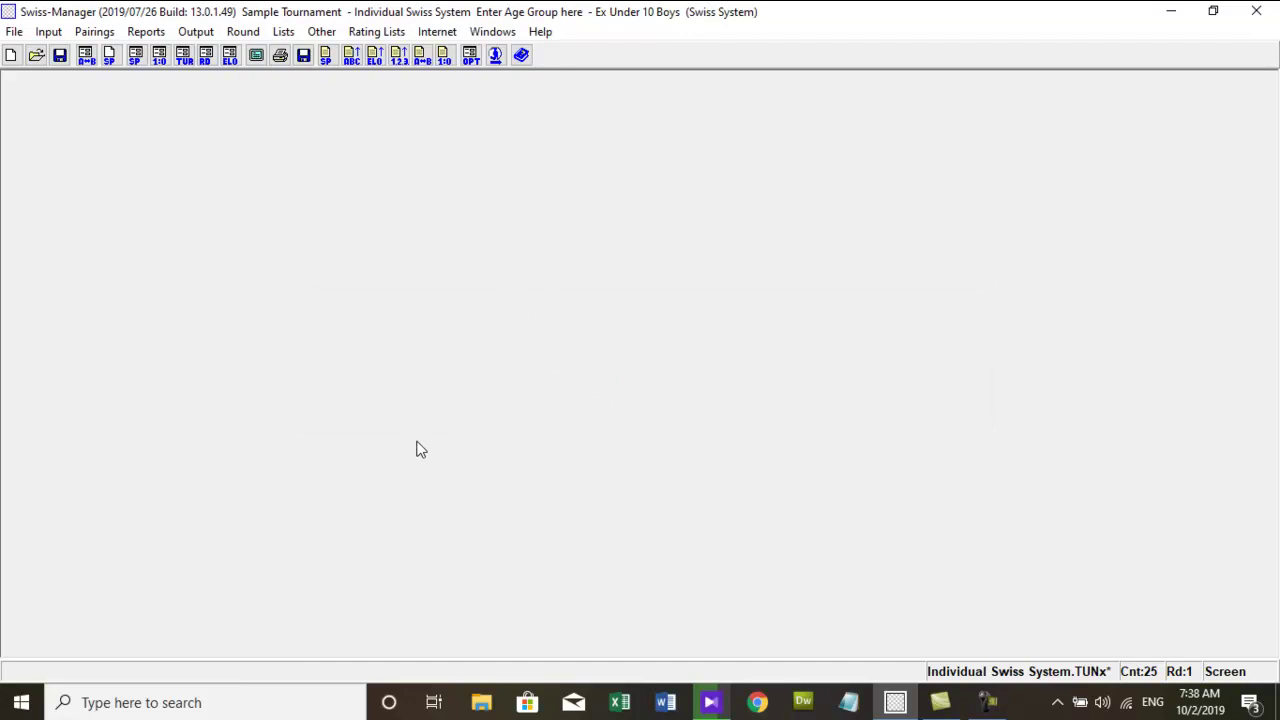
left_click(283, 31)
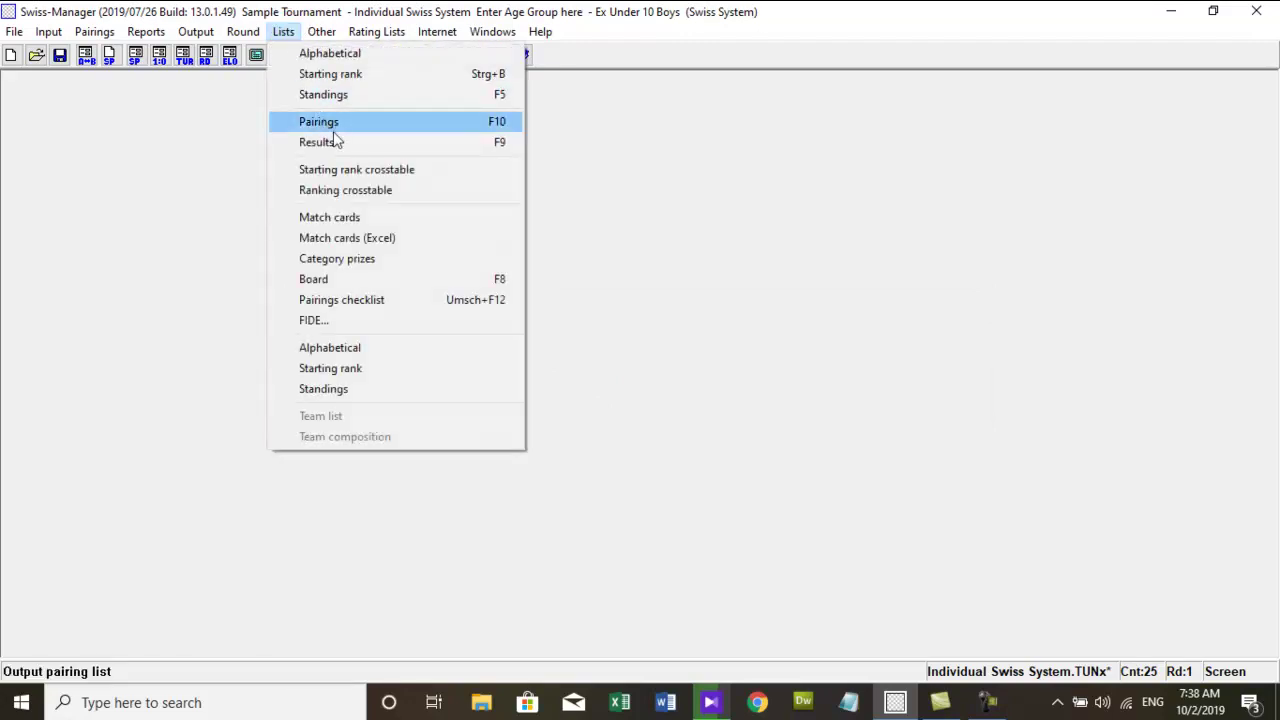
left_click(336, 128)
double_click(598, 232)
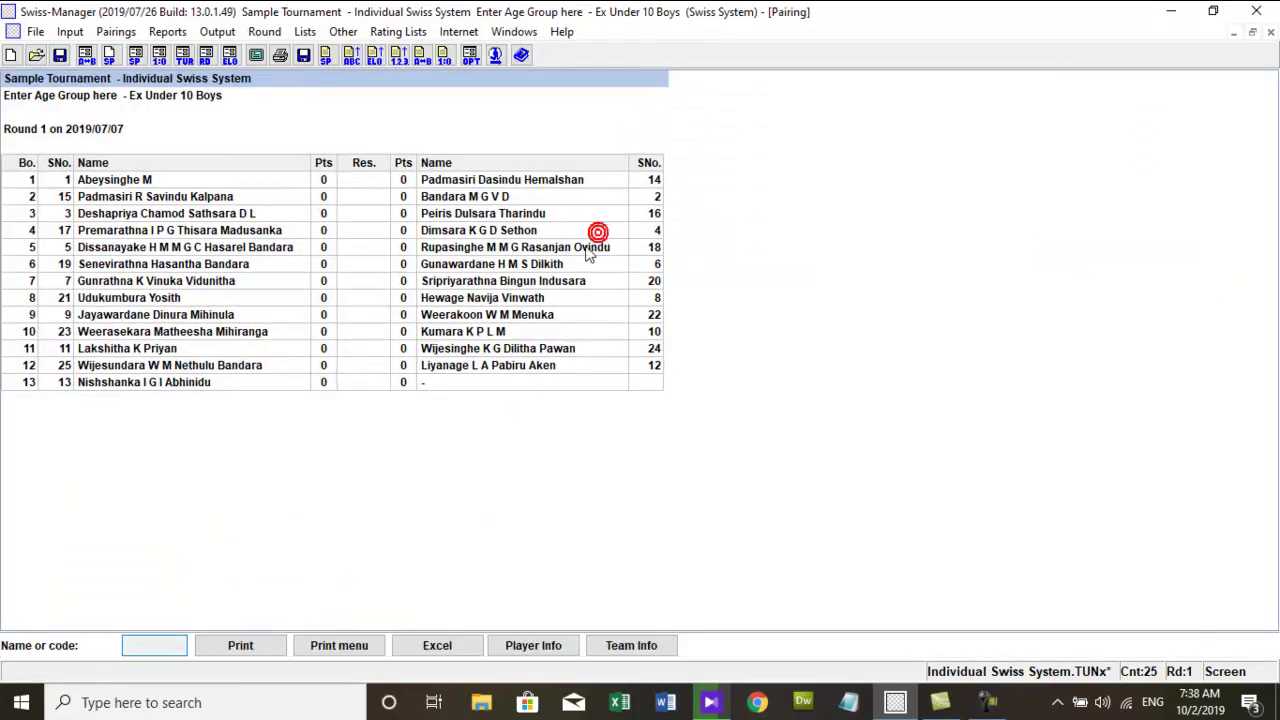
left_click(1271, 33)
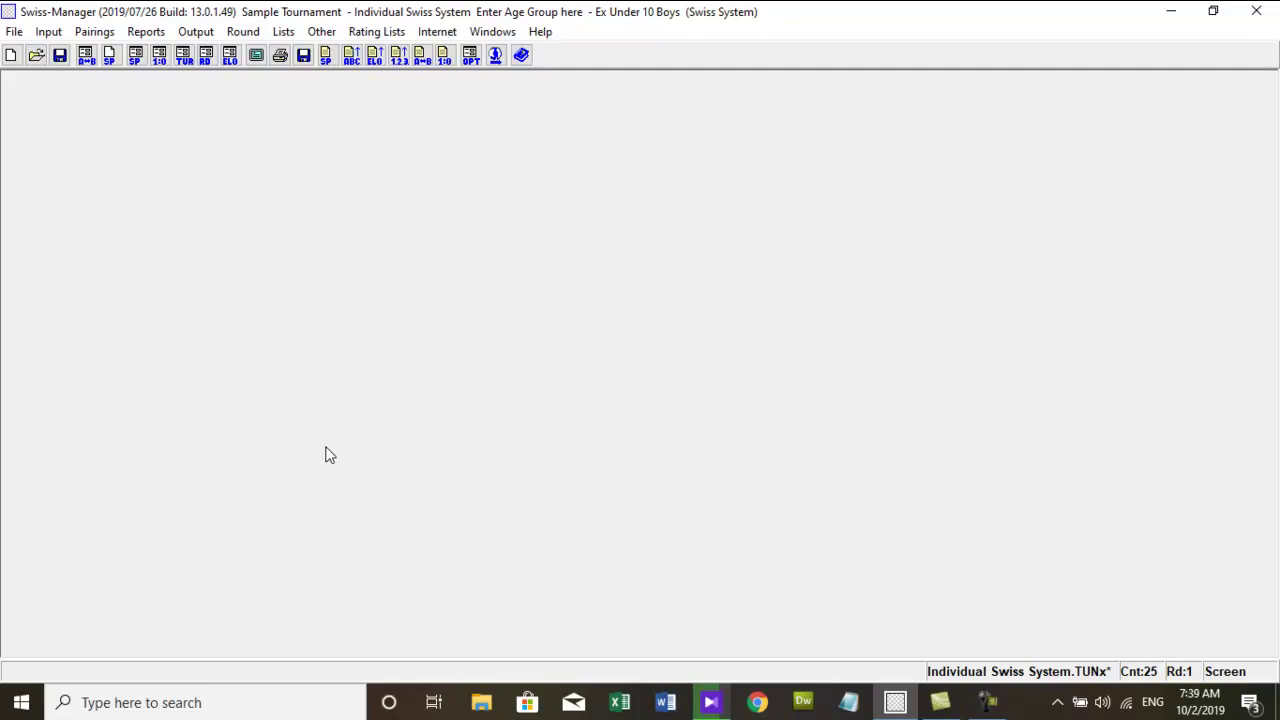
From round 0, re-pair round 1 by cancelling the old pairings, accepting new ones, and replacing the backup.
left_click(243, 33)
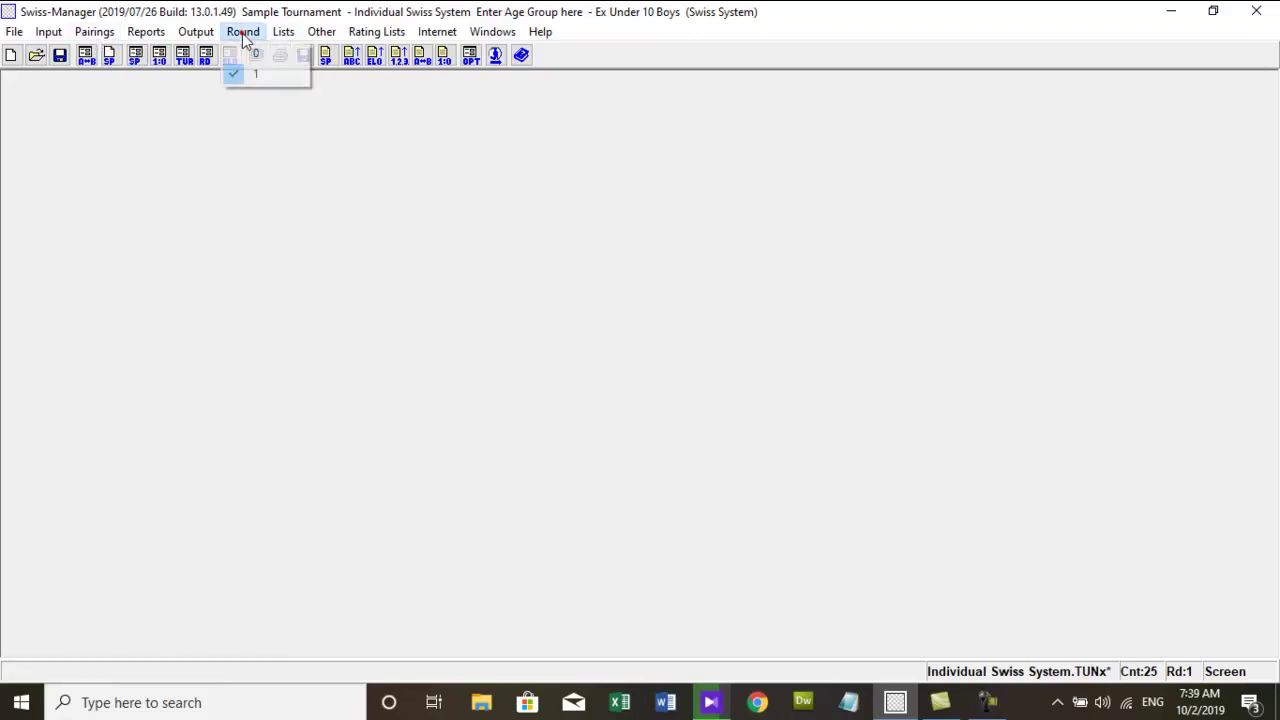
left_click(253, 54)
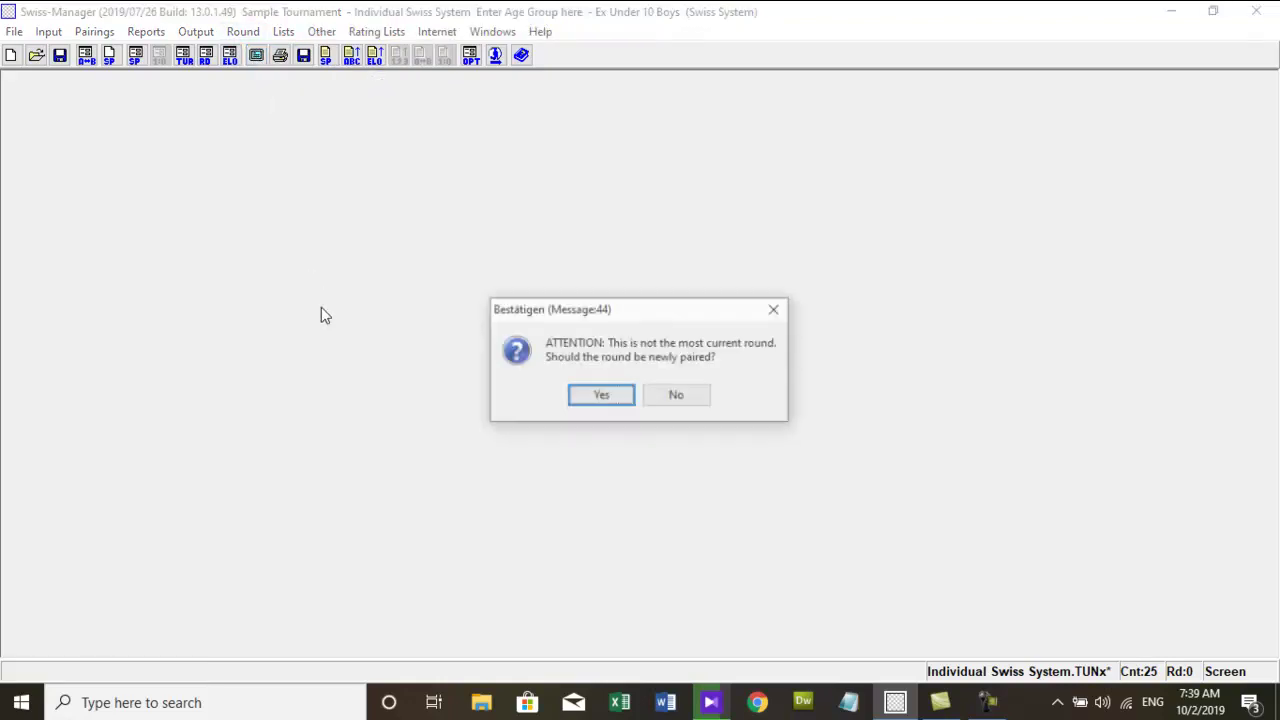
left_click(600, 395)
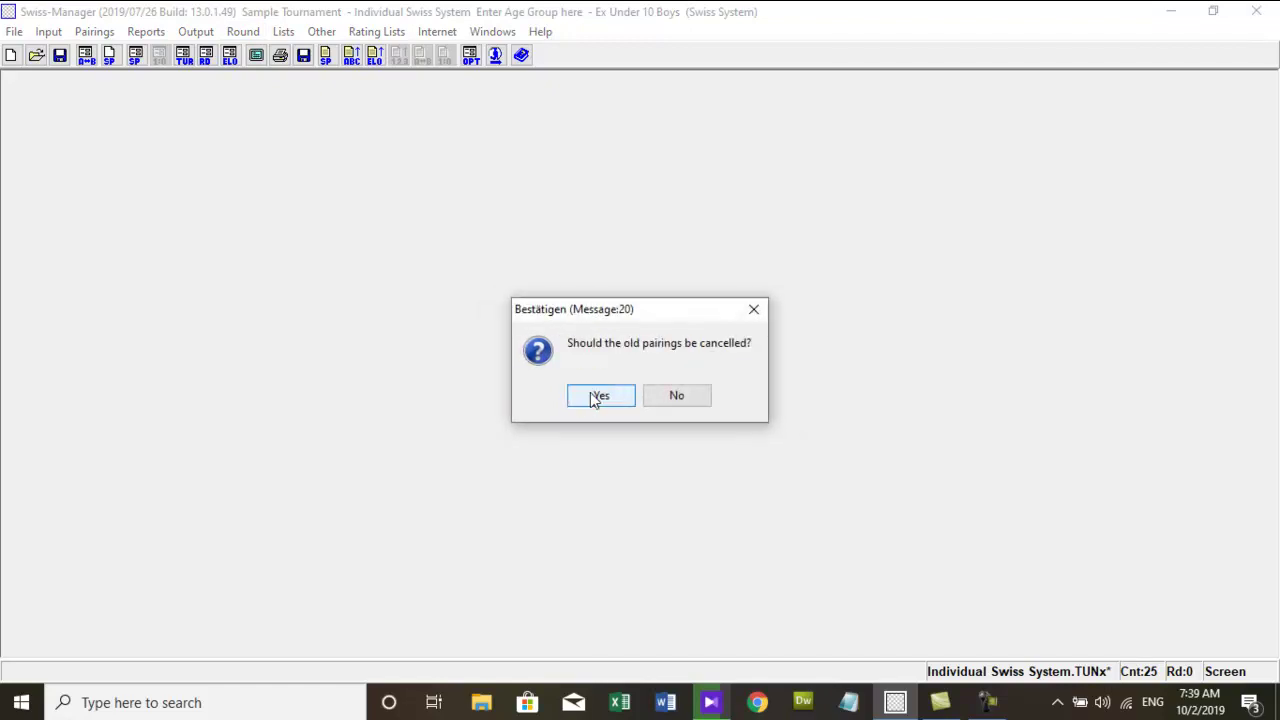
left_click(597, 396)
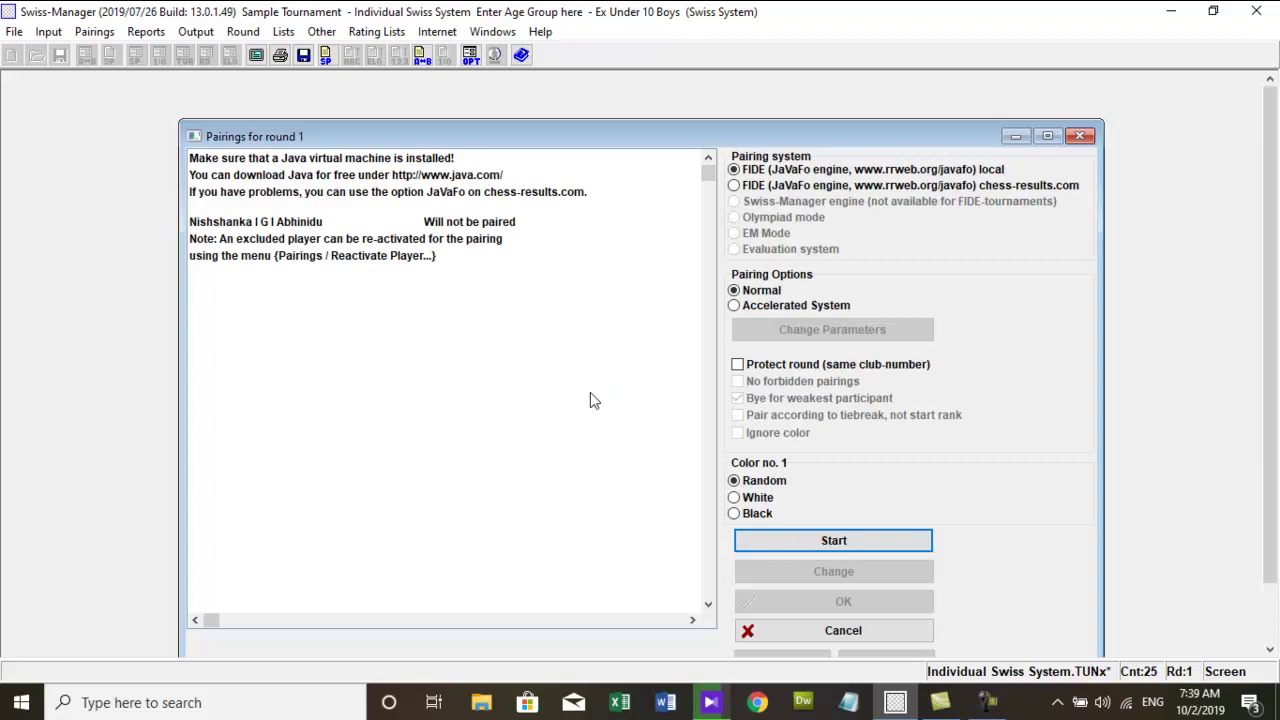
left_click(808, 546)
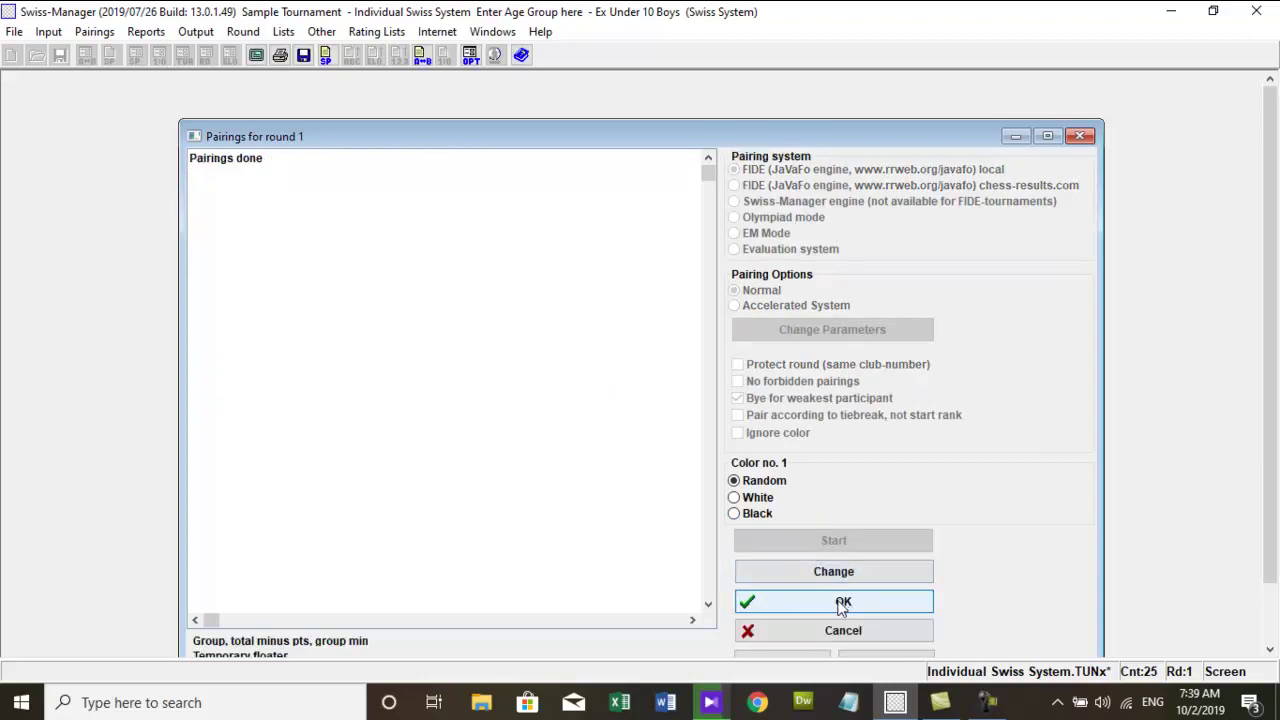
left_click(843, 603)
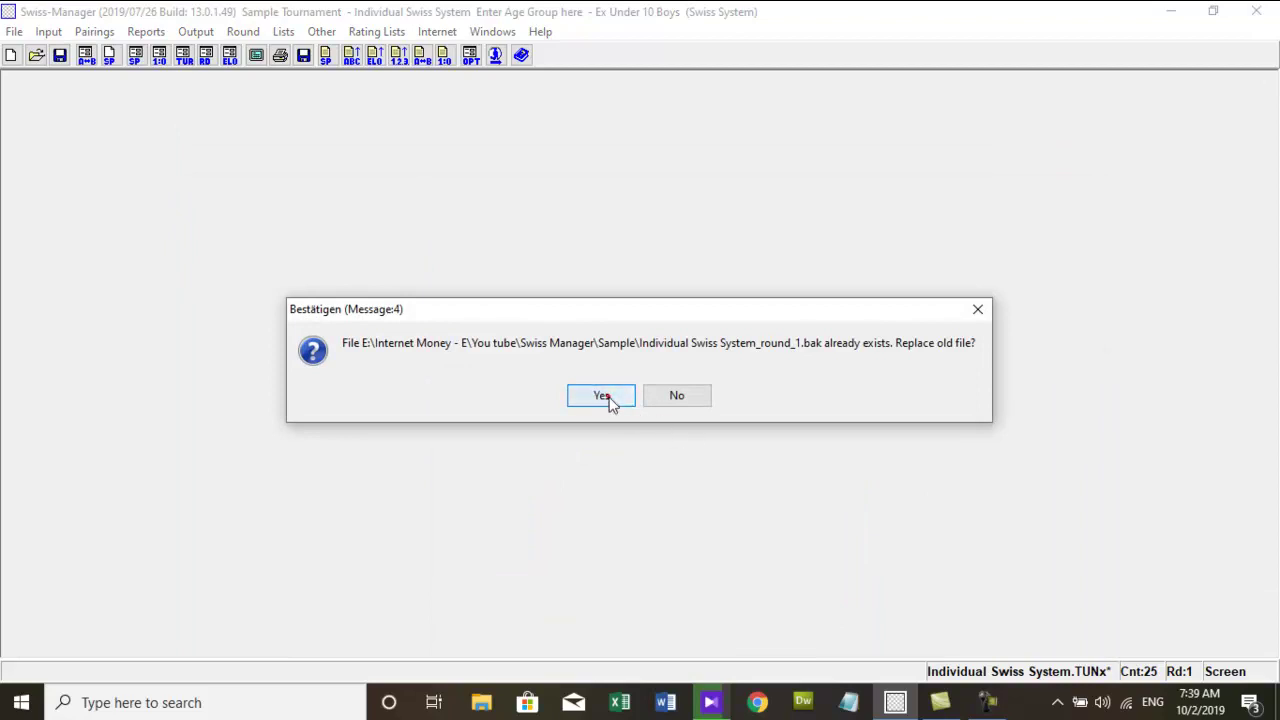
left_click(604, 396)
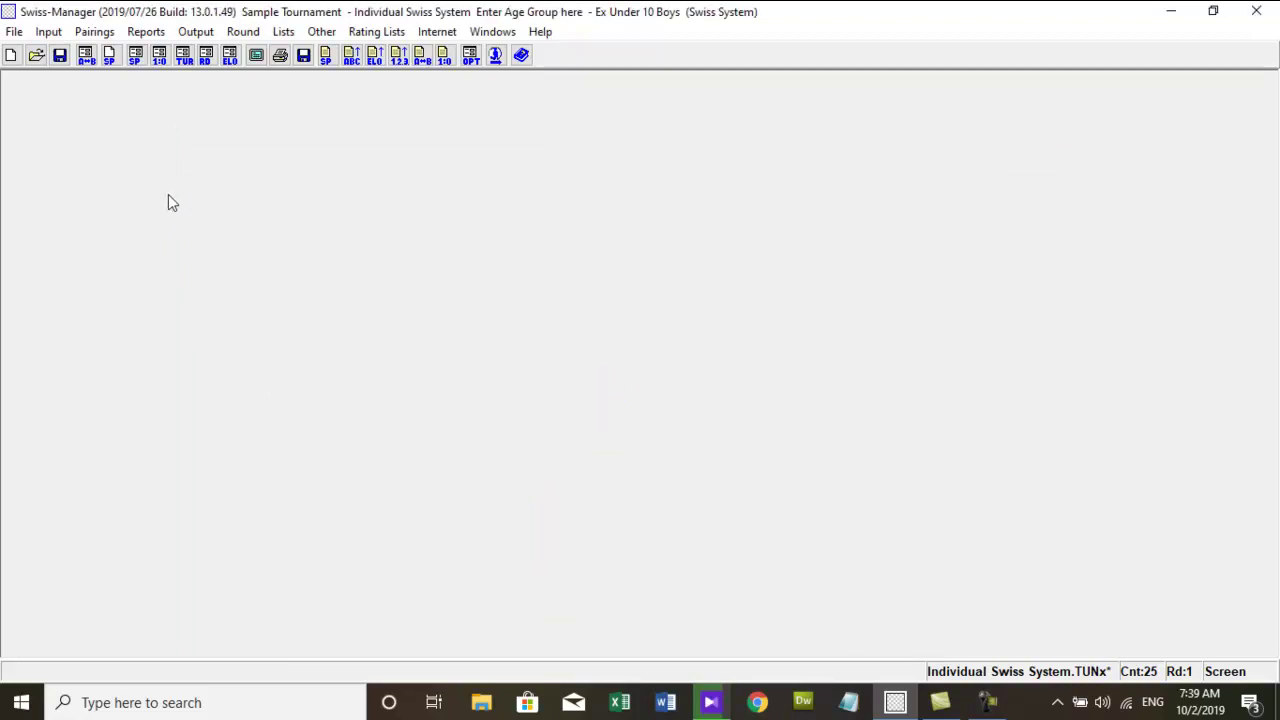
In manual round 1 pairings, give unpaired starting number 13 a bye and confirm.
left_click(94, 31)
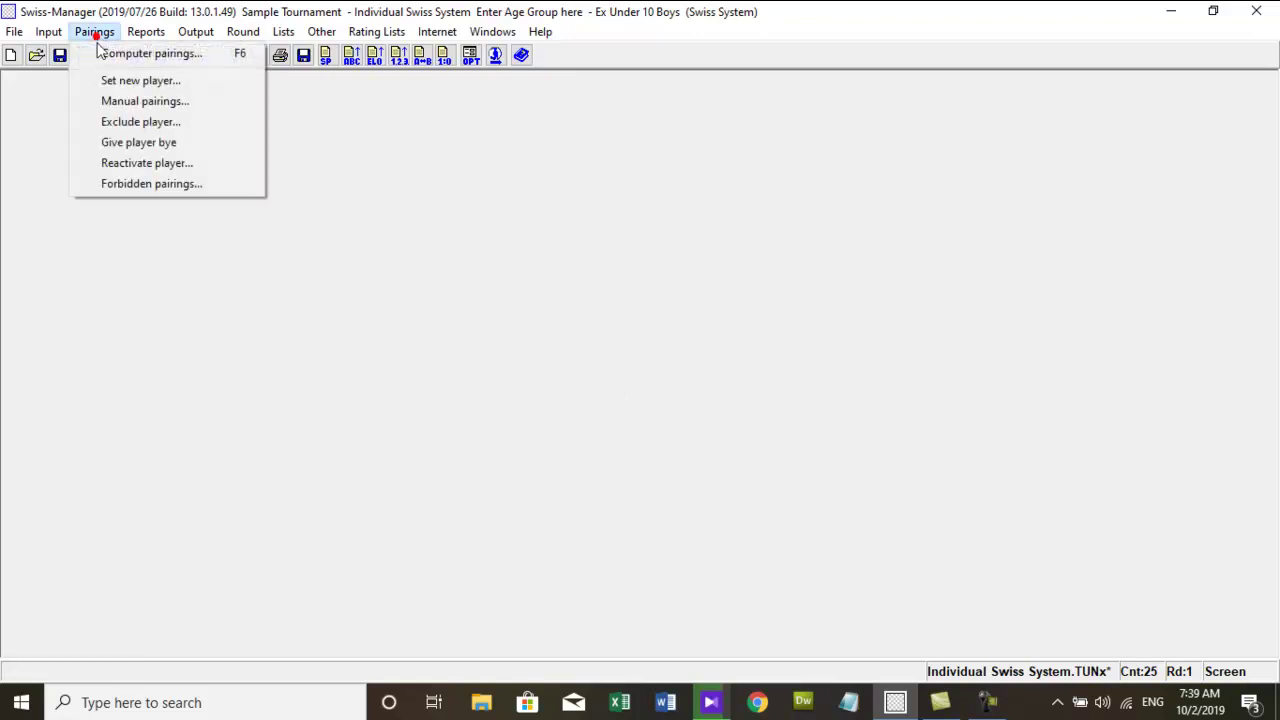
left_click(135, 86)
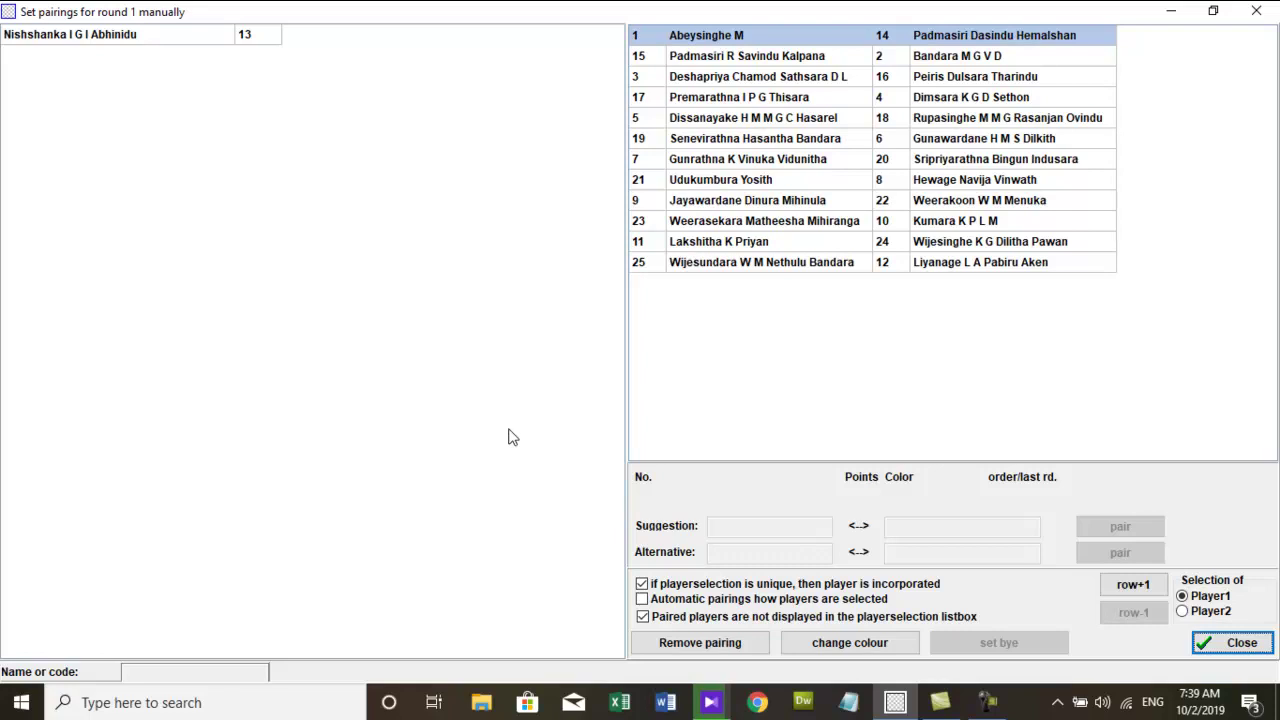
left_click(10, 141)
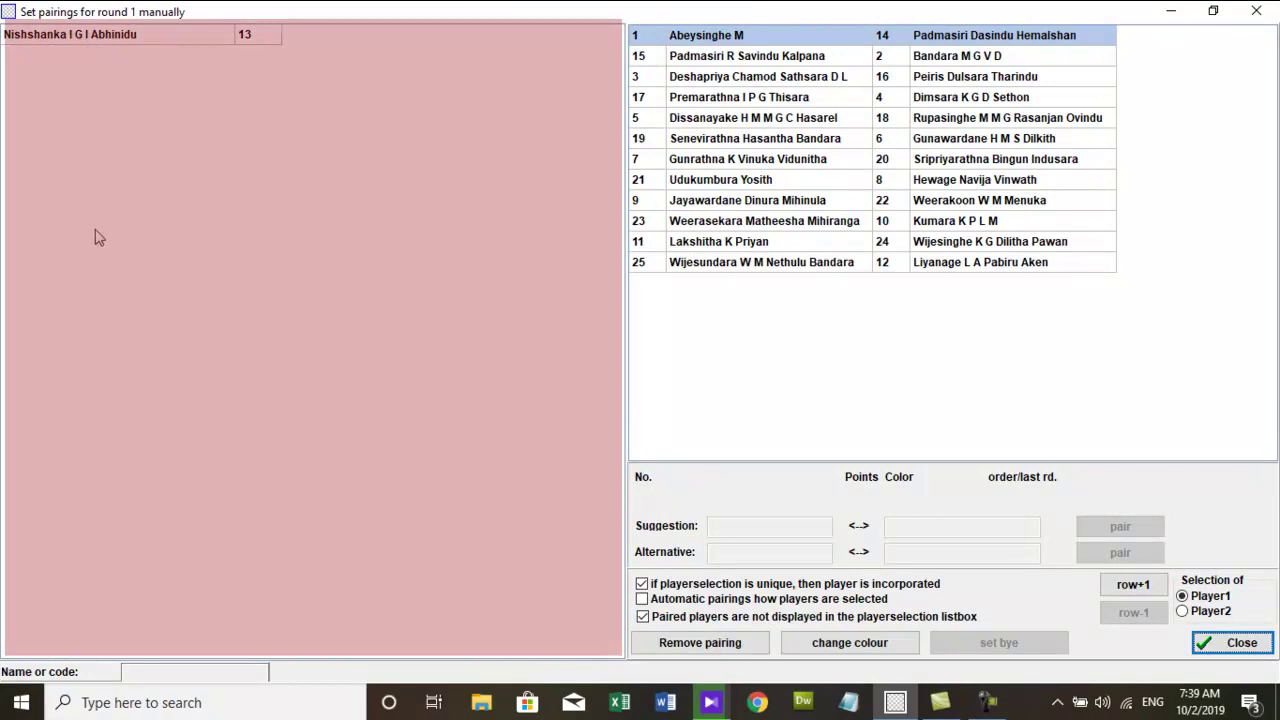
left_click(103, 35)
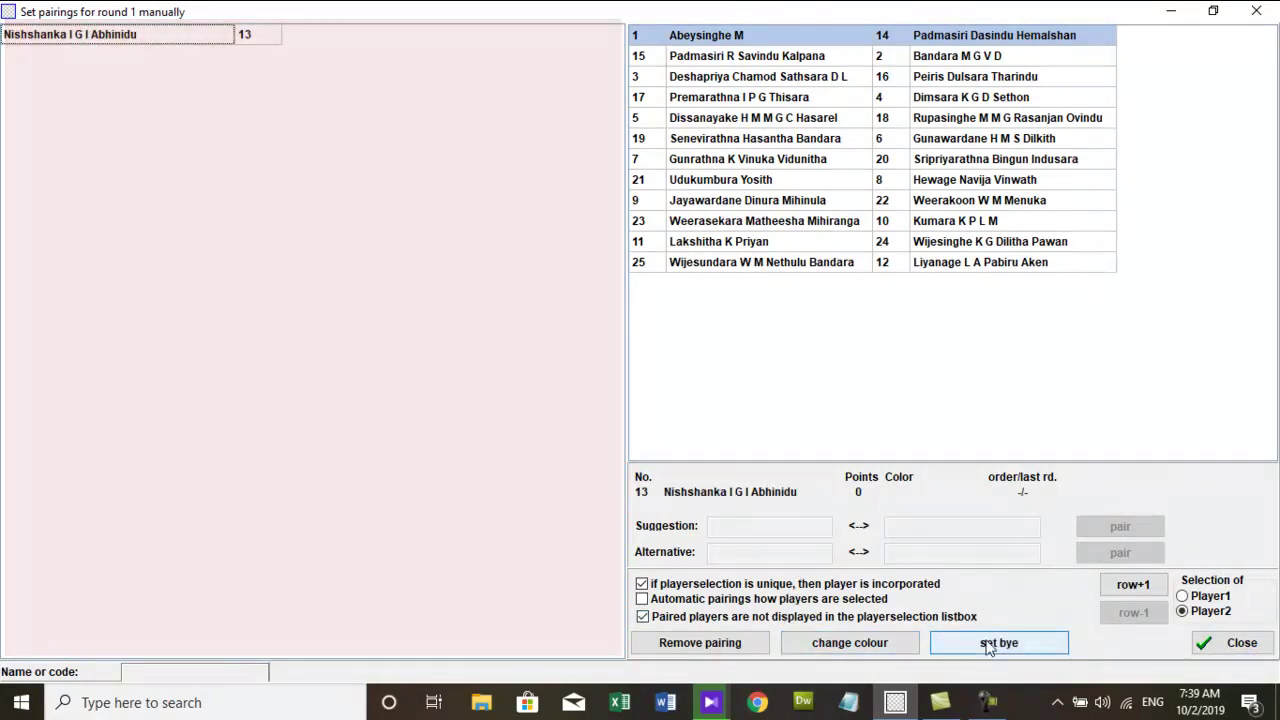
left_click(987, 645)
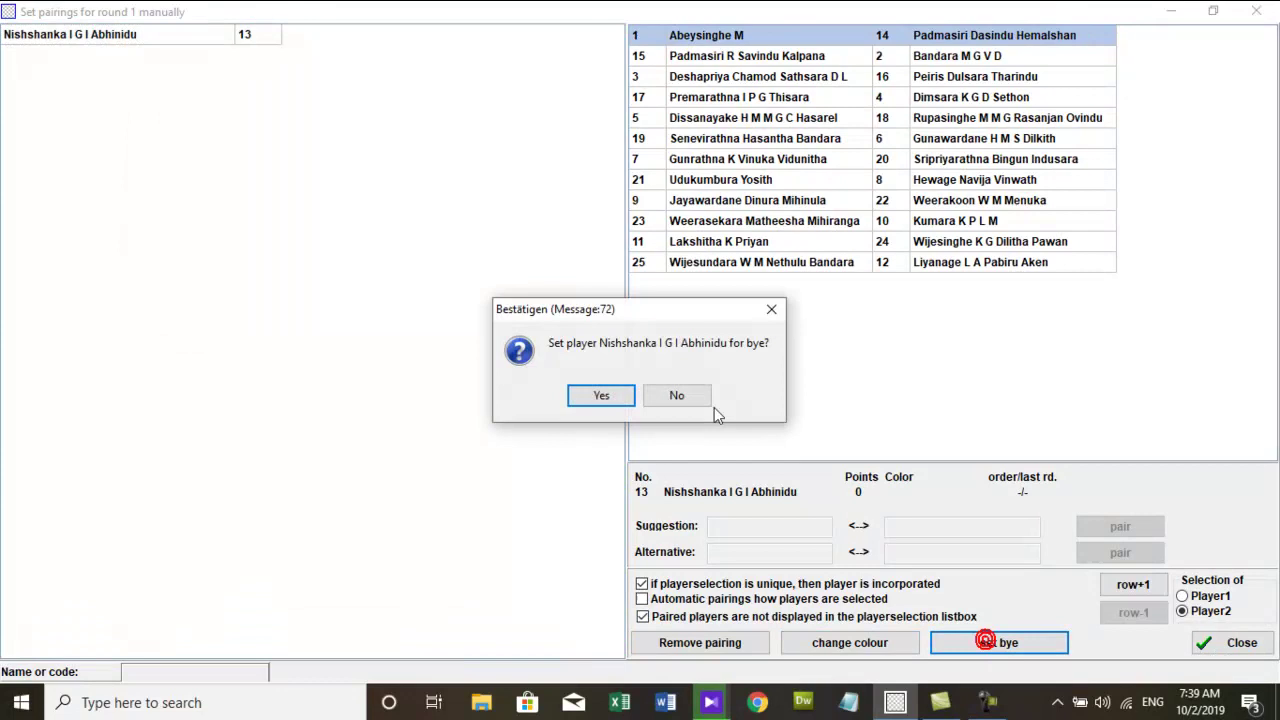
left_click(600, 396)
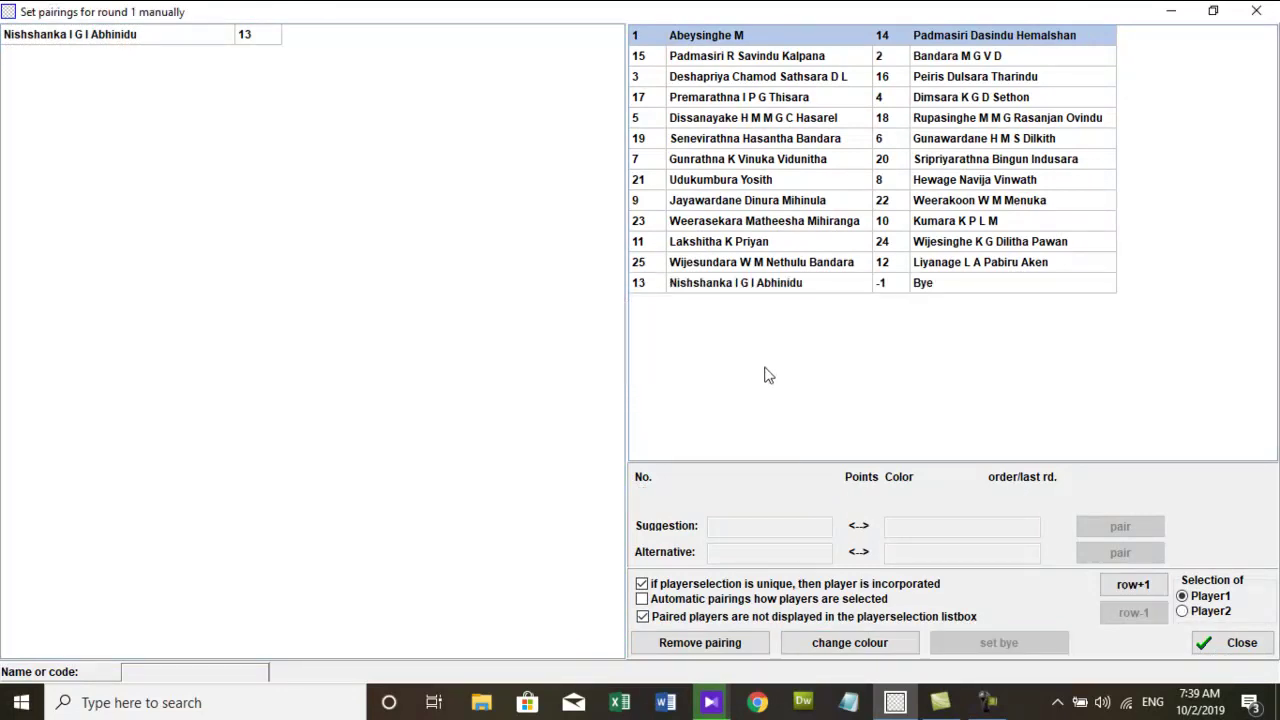
Remove the round 1 pairings 11–24 and 23–10.
left_click(787, 241)
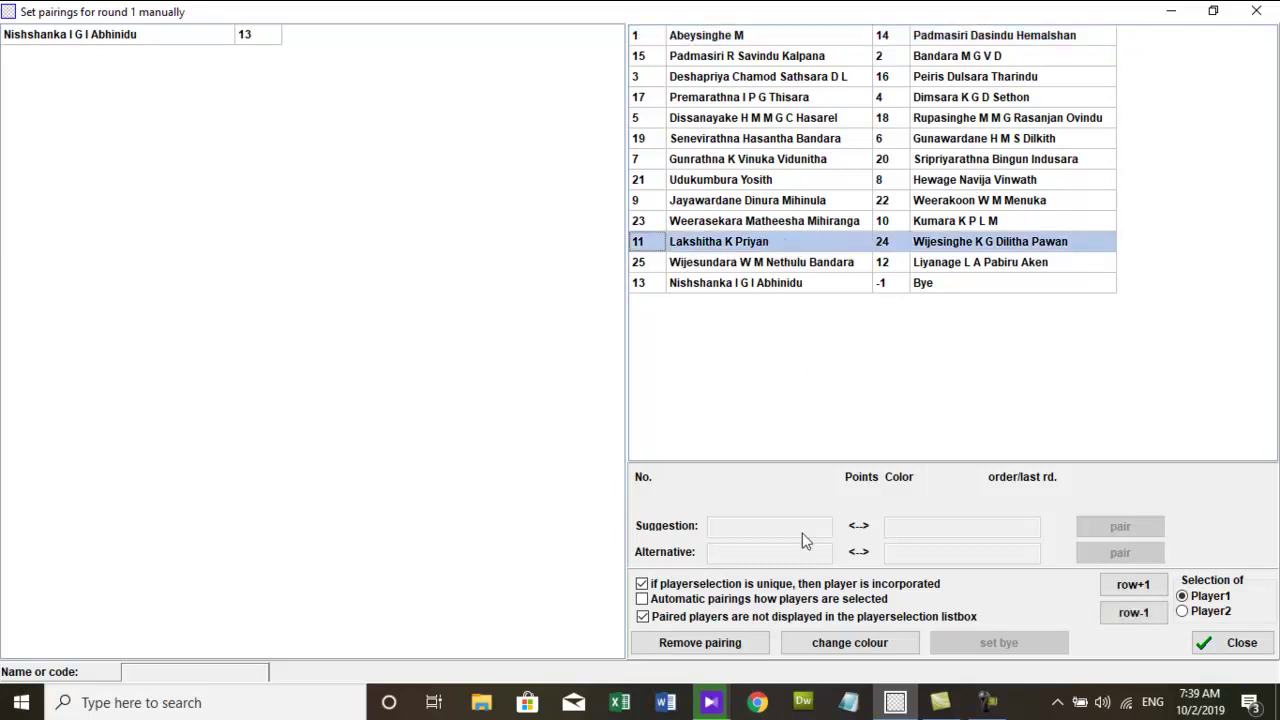
left_click(700, 643)
left_click(620, 397)
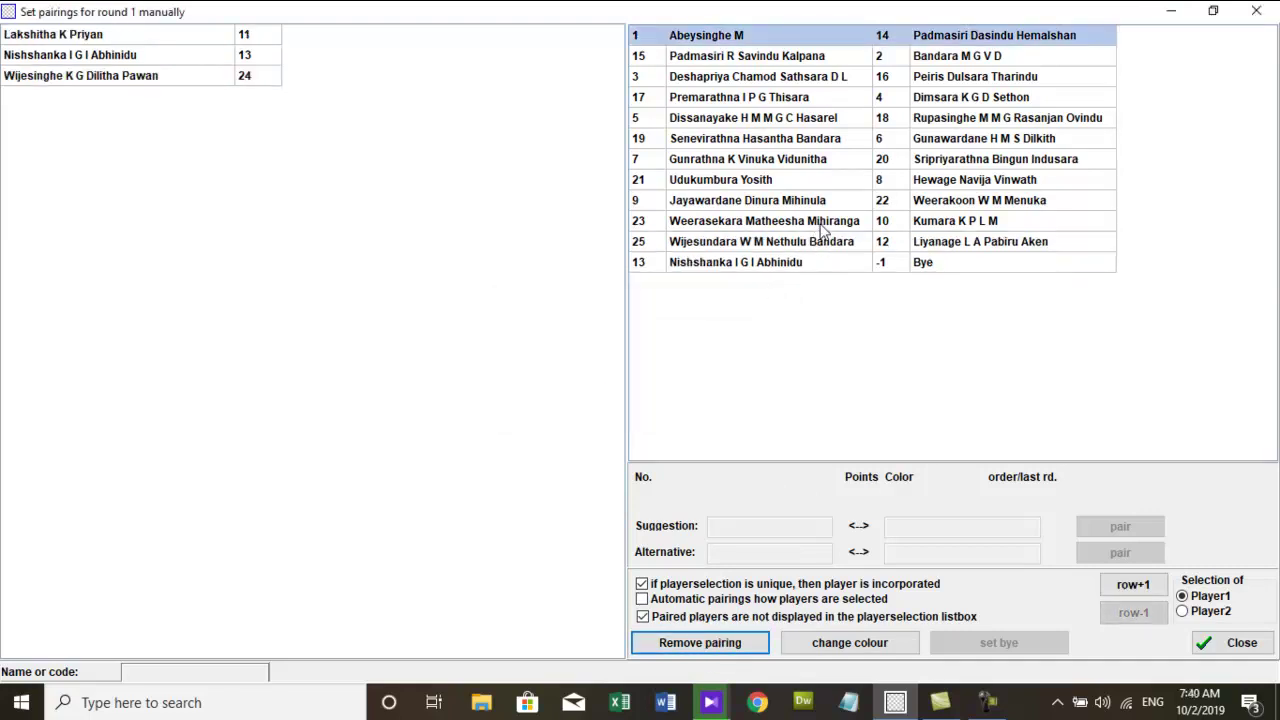
left_click(823, 215)
left_click(720, 643)
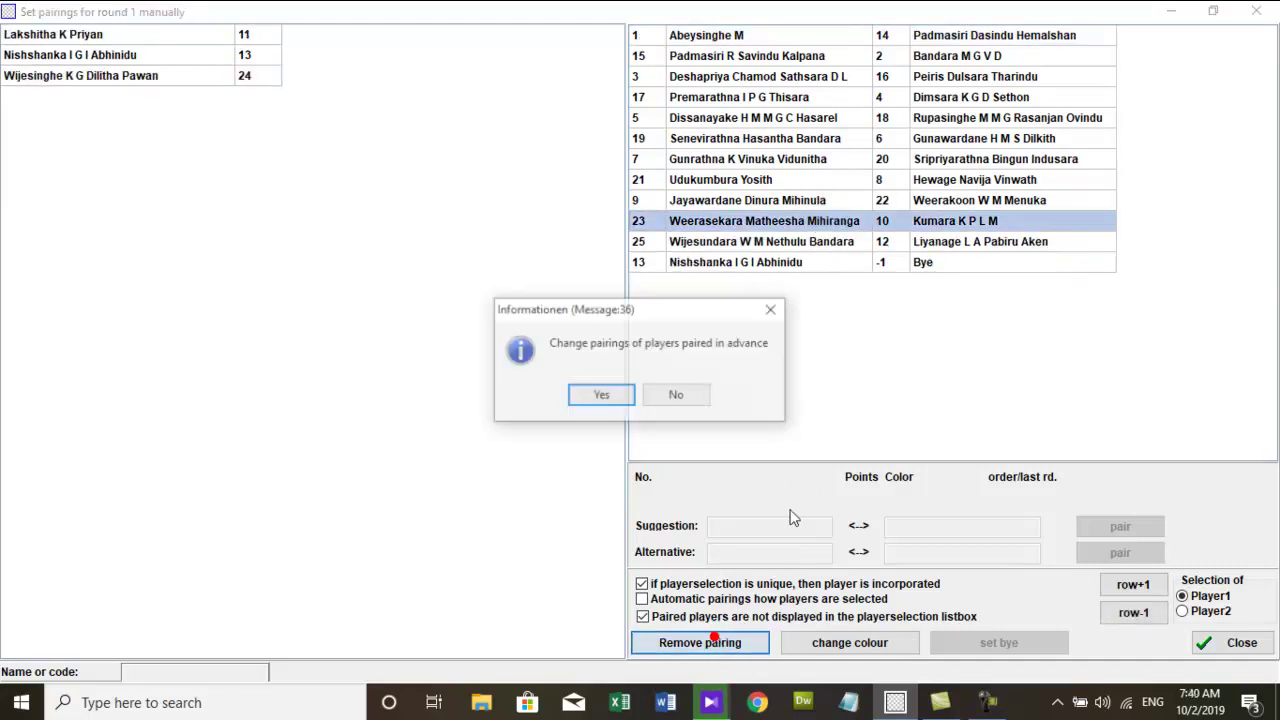
left_click(622, 397)
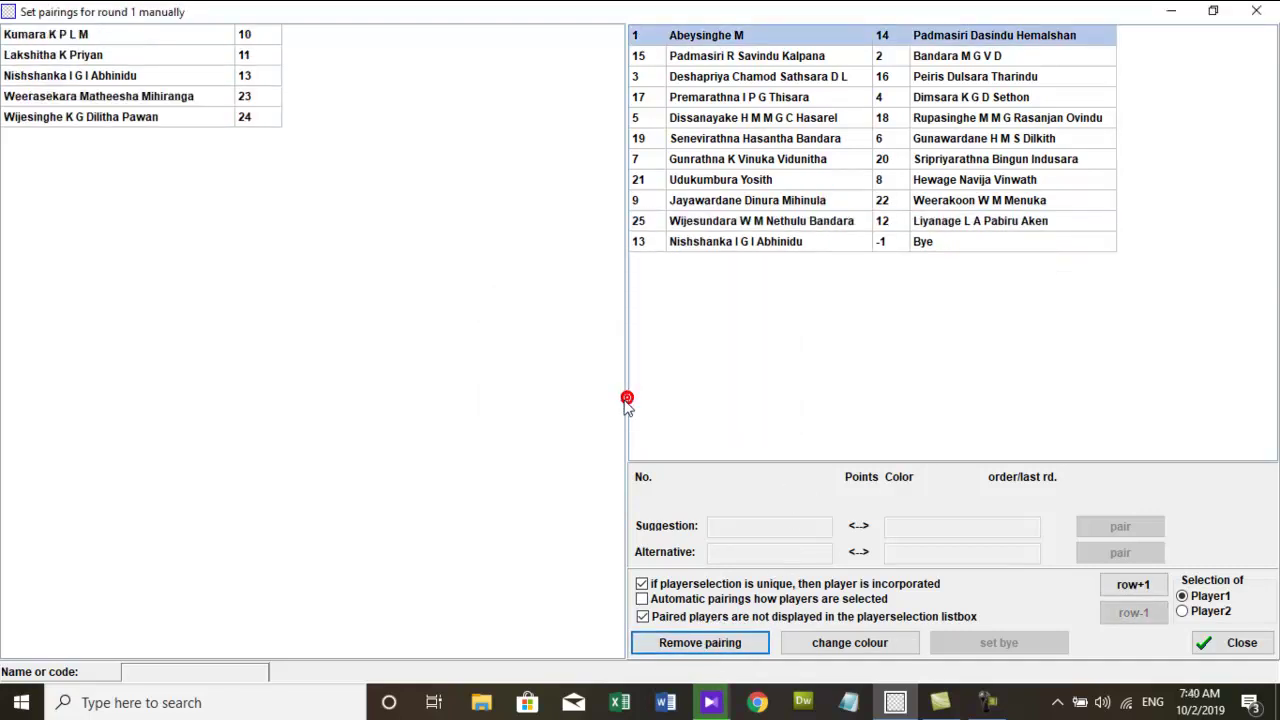
Pair player 23 with 11 and player 24 with 13, cancelling player 13's bye.
left_click(82, 96)
left_click(86, 55)
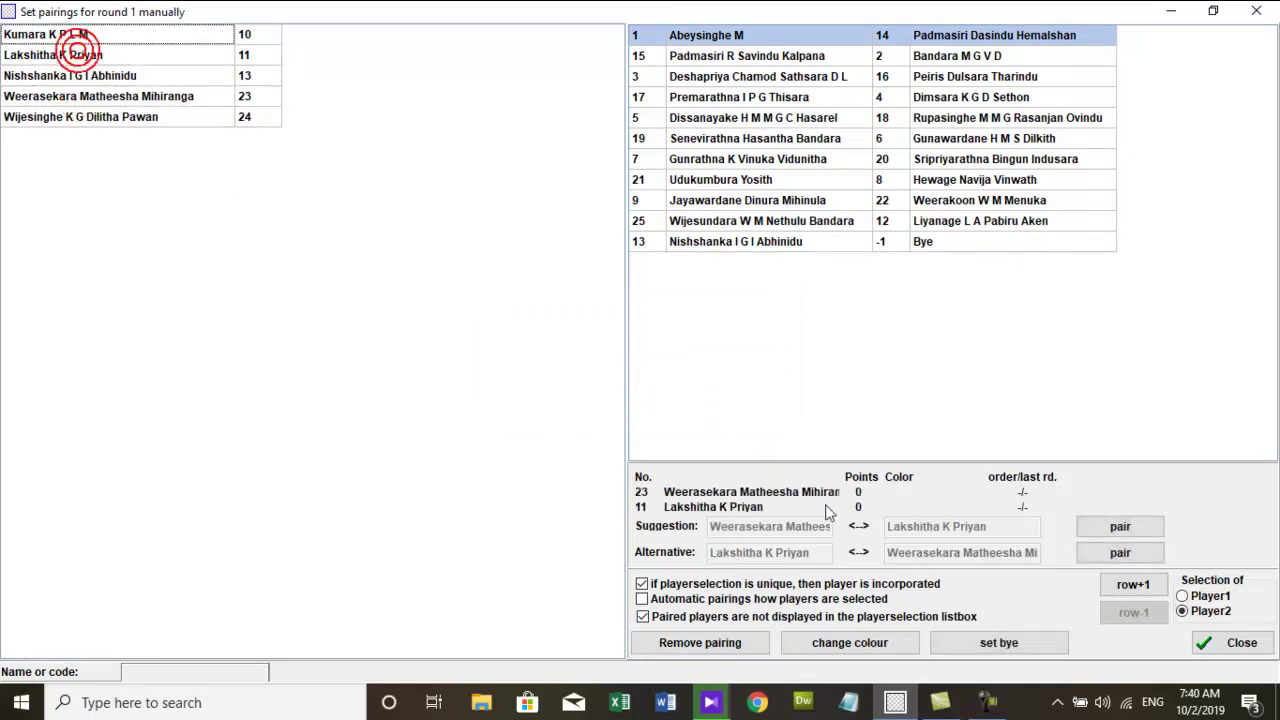
left_click(1132, 538)
left_click(70, 77)
left_click(72, 56)
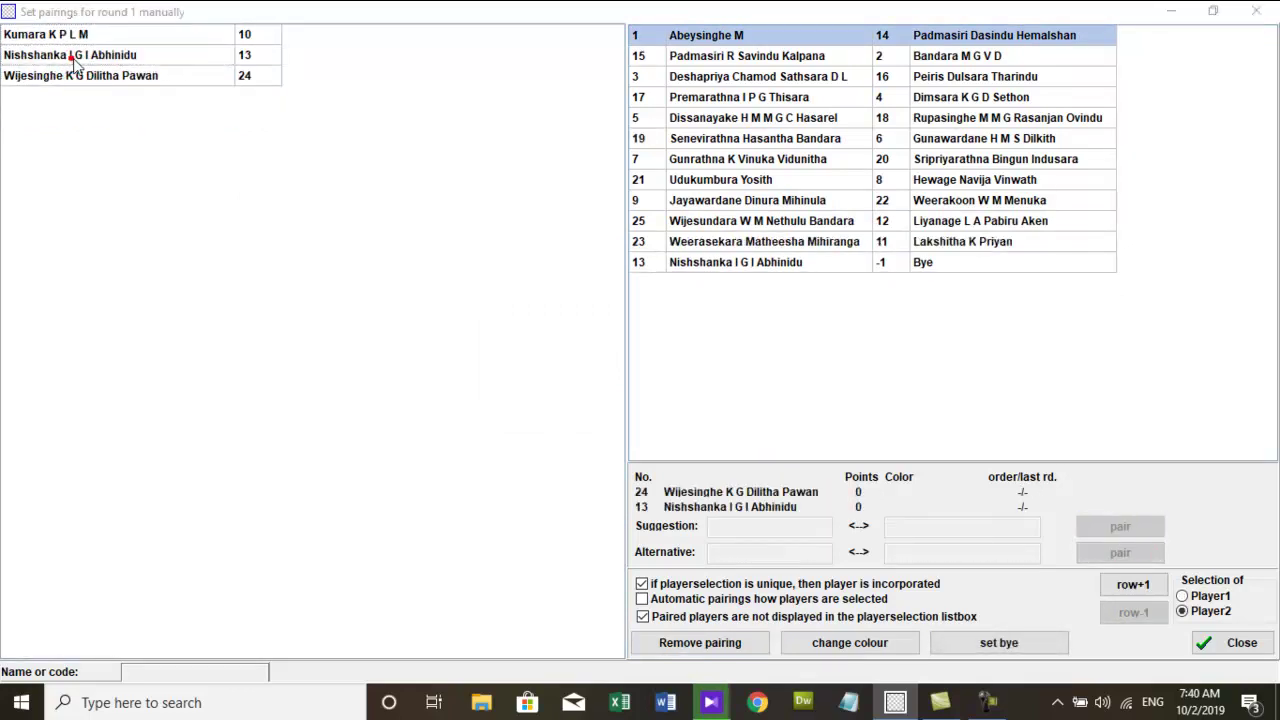
left_click(600, 402)
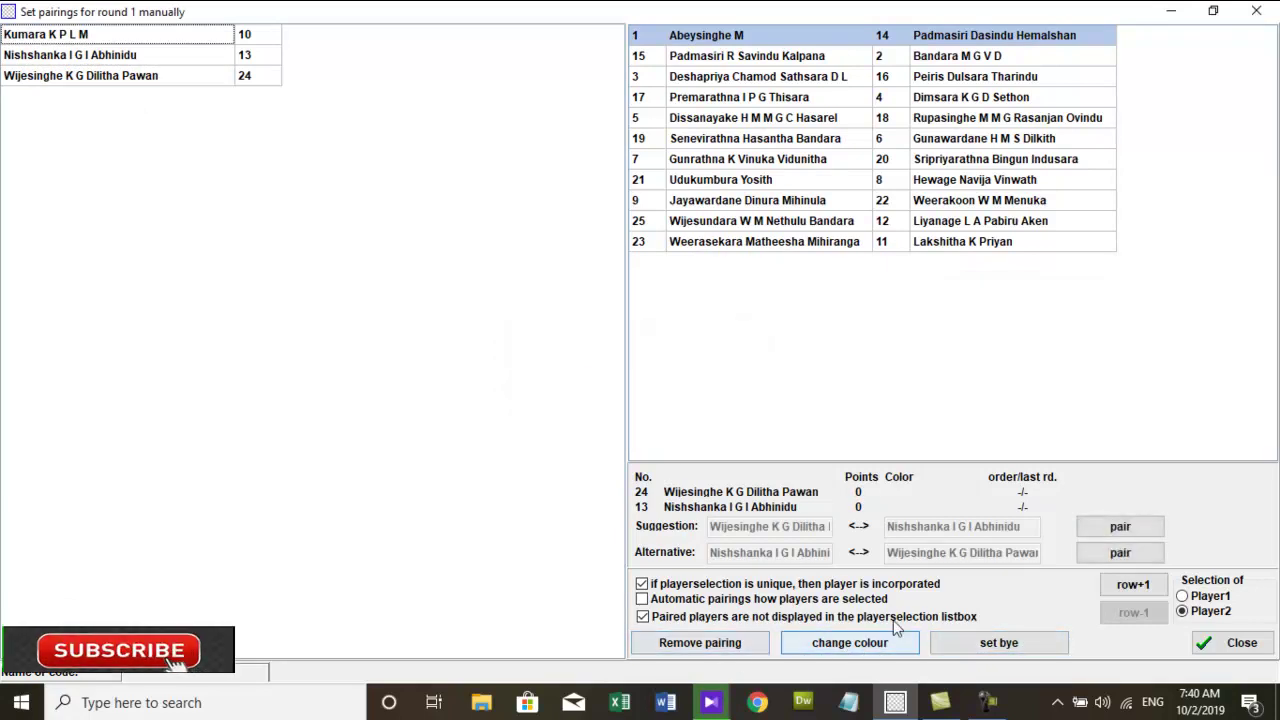
left_click(1105, 528)
Give the bye to player 10 and close manual pairing.
left_click(50, 34)
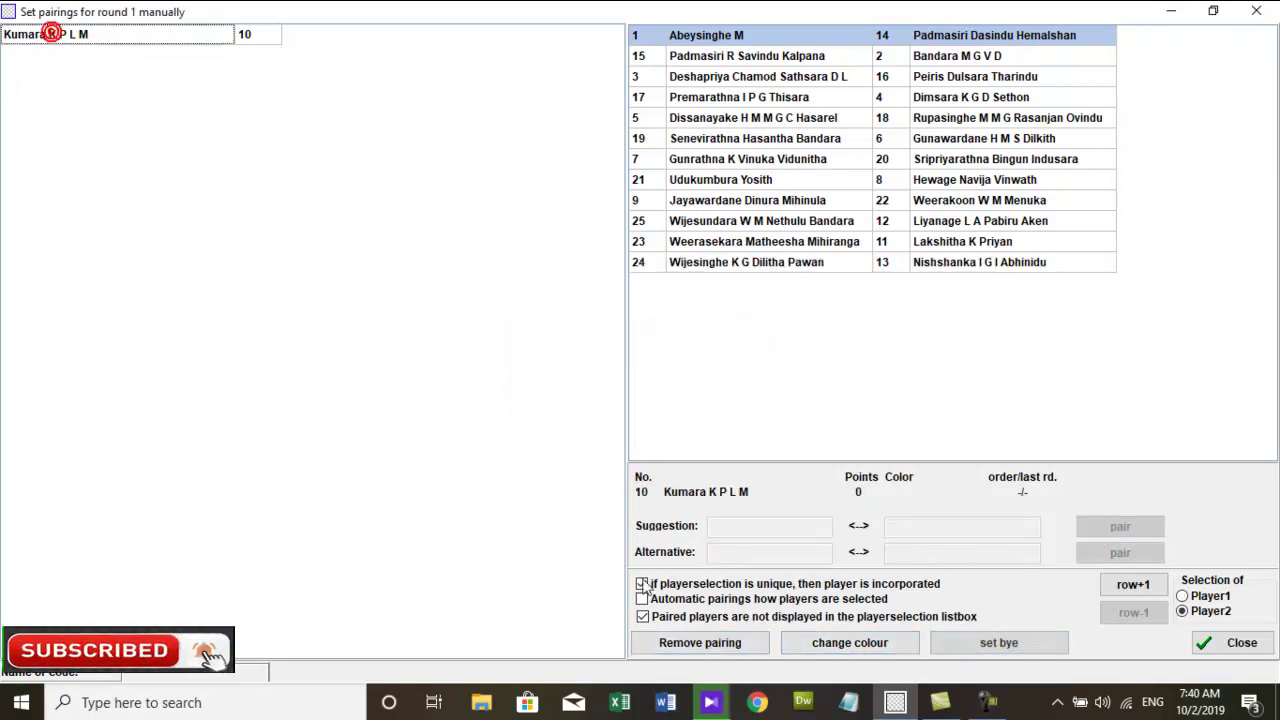
left_click(1039, 649)
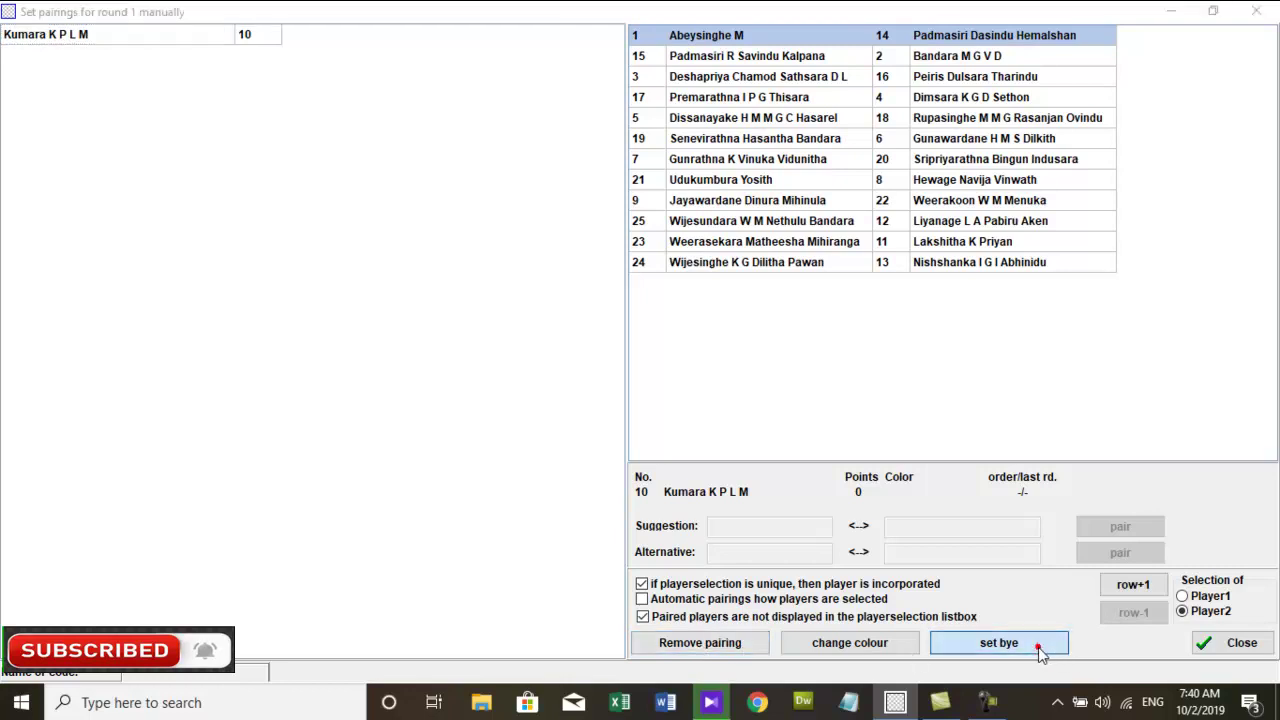
left_click(604, 394)
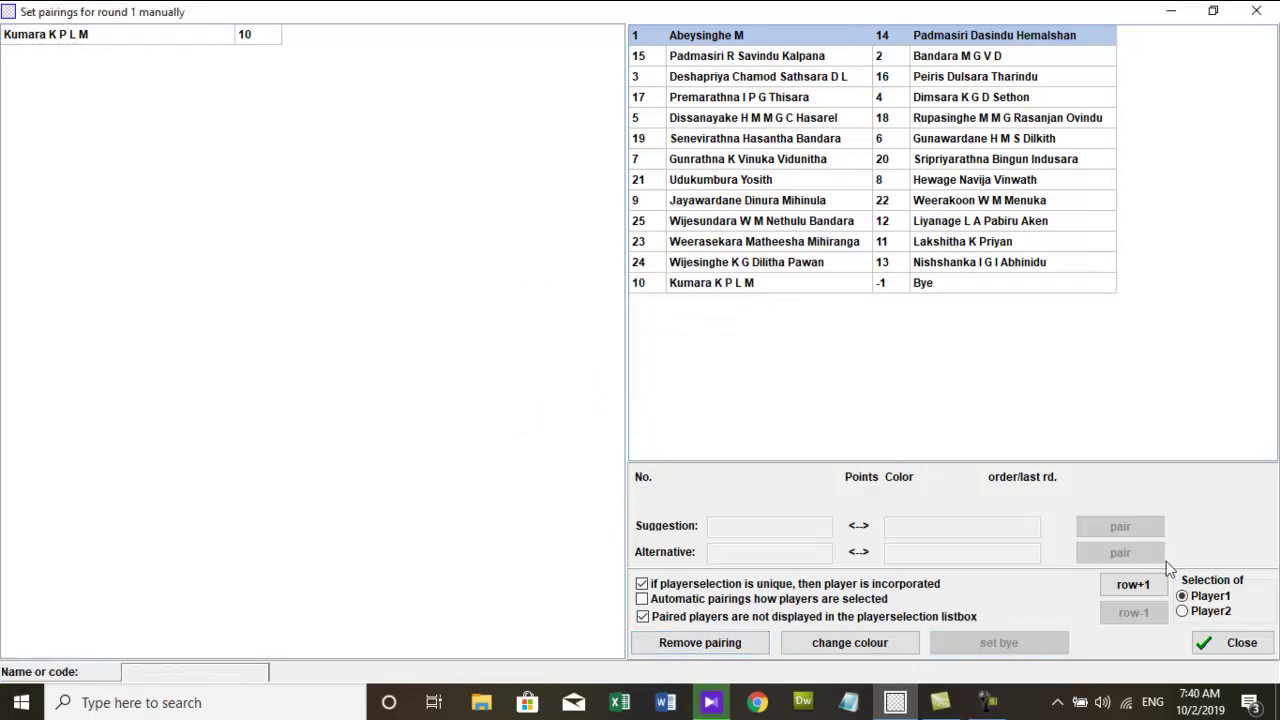
left_click(1245, 645)
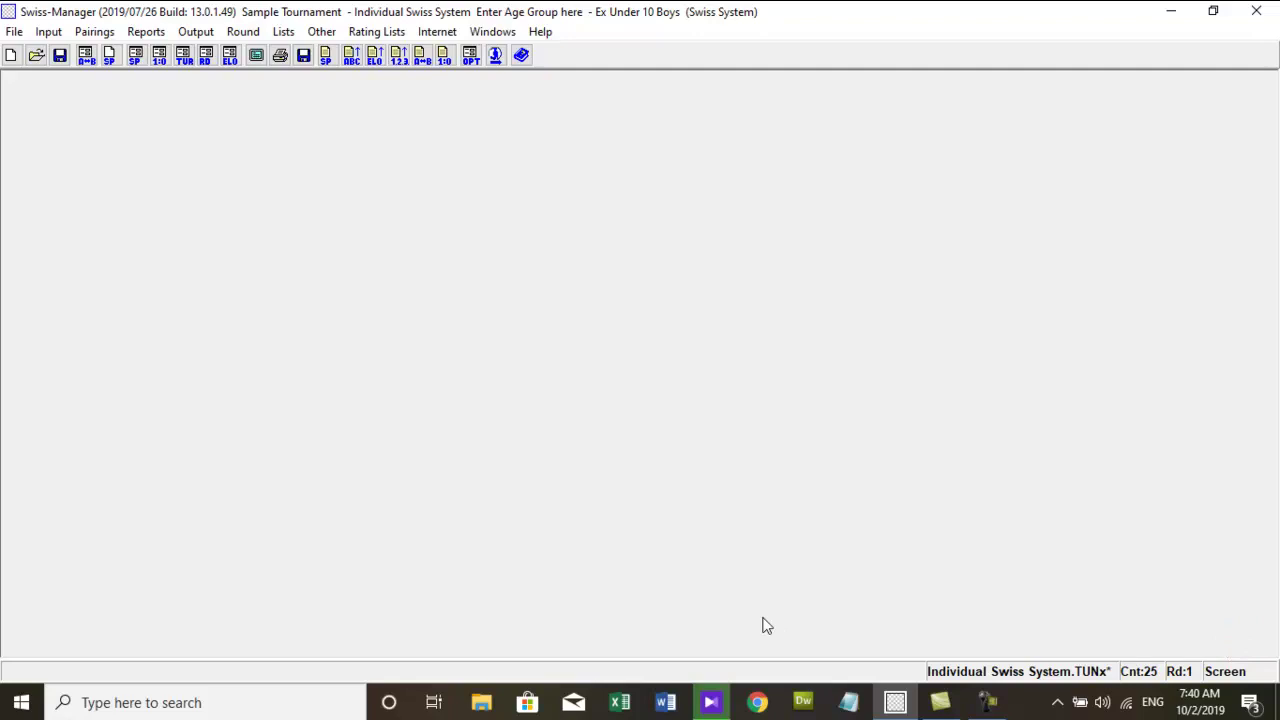